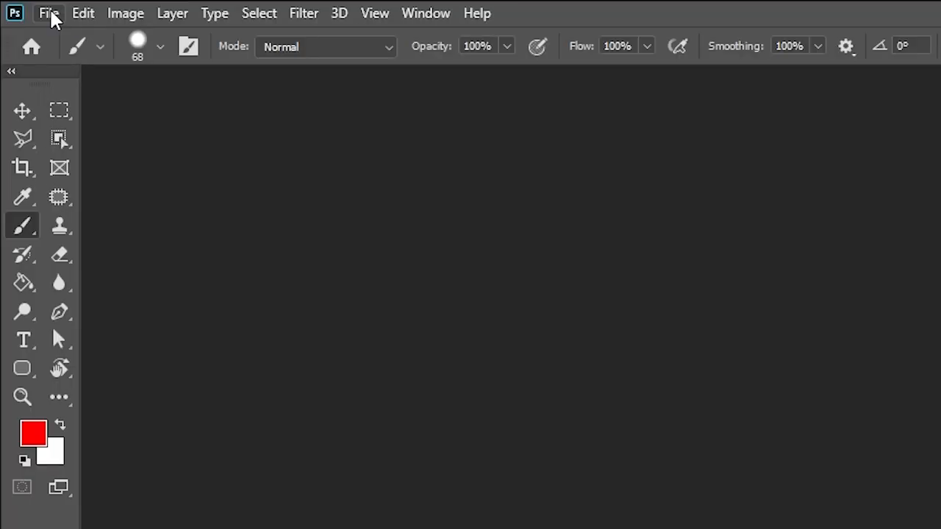
Step: Create a new document of 1920 x 1080 pixels at 72 pixels/inch in 8-bit RGB Color
{"action": "left_click", "coordinate": [32, 9]}
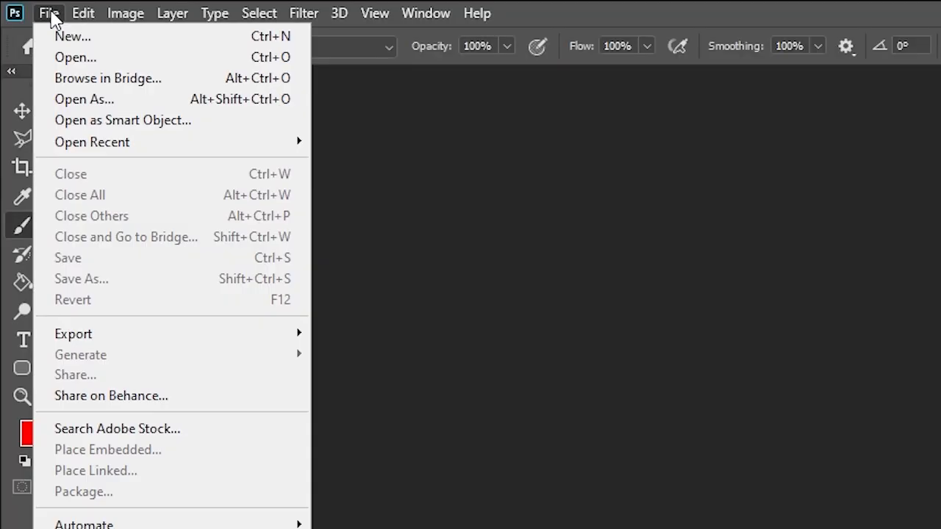
{"action": "left_click", "coordinate": [60, 36]}
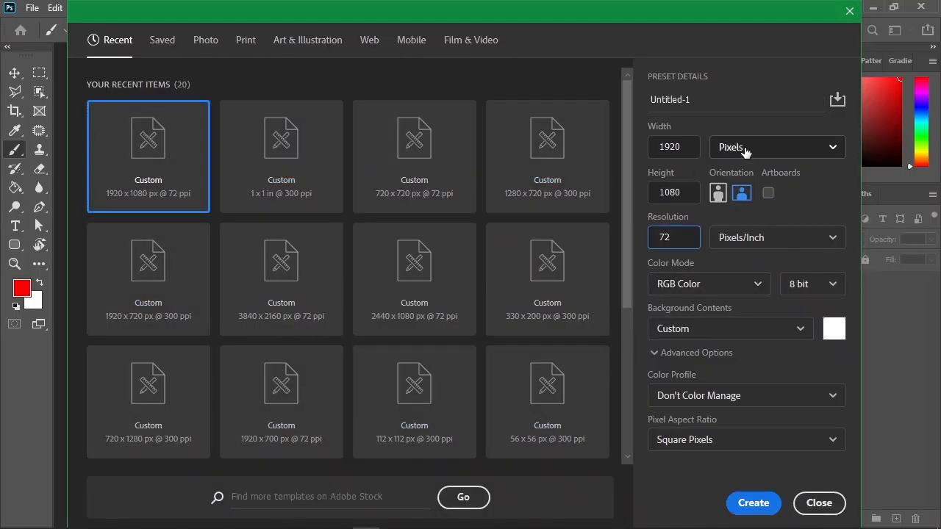
{"action": "left_click", "coordinate": [745, 148]}
{"action": "left_click", "coordinate": [745, 176]}
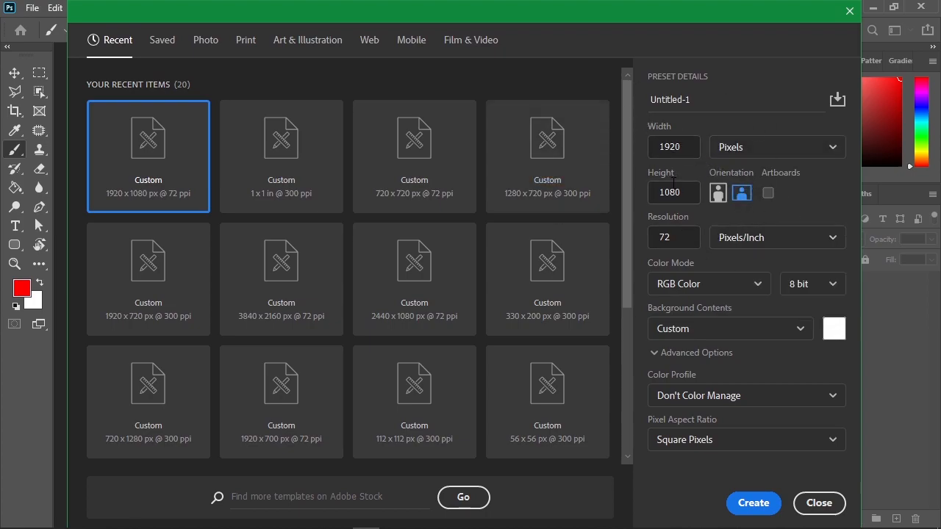
{"action": "left_click", "coordinate": [749, 503]}
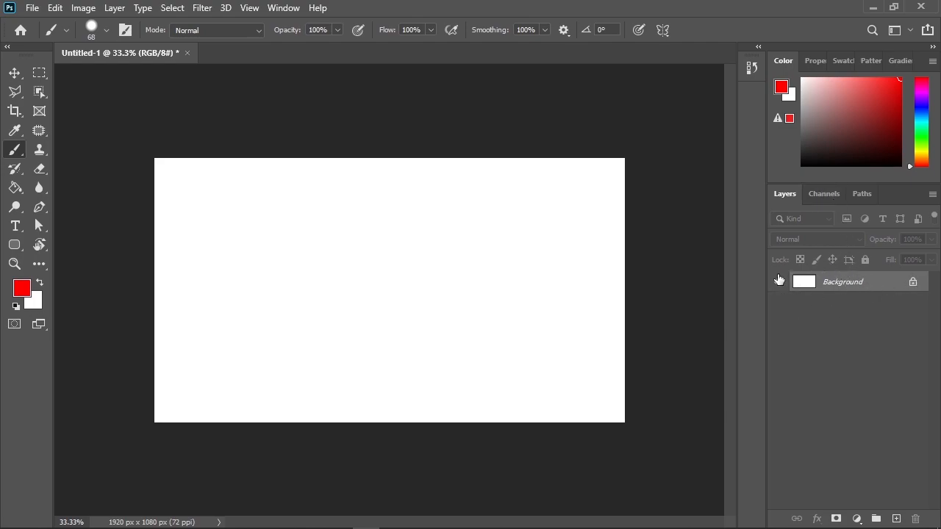
Step: Unlock the Background layer and toggle its visibility off and back on
{"action": "left_click", "coordinate": [912, 282]}
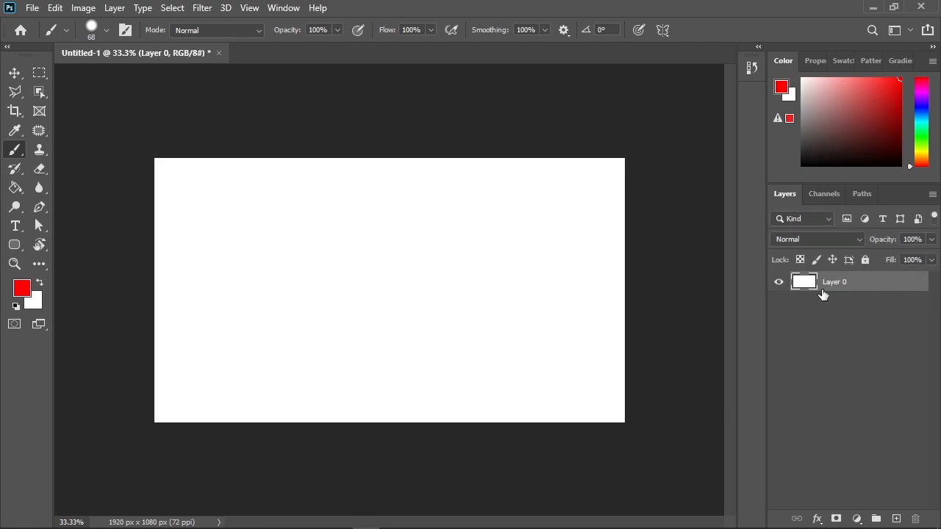
{"action": "left_click", "coordinate": [779, 283]}
{"action": "left_click", "coordinate": [779, 282]}
{"action": "left_click", "coordinate": [779, 283]}
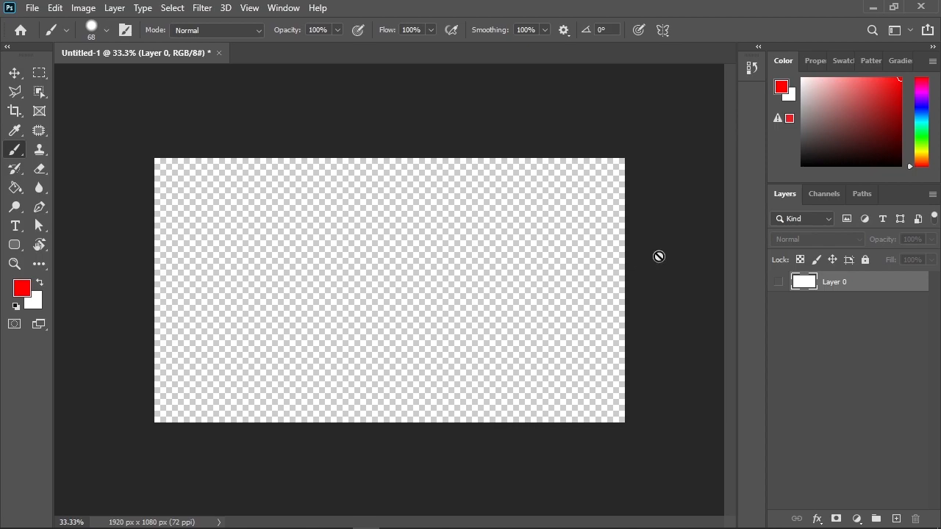
{"action": "left_click", "coordinate": [779, 283]}
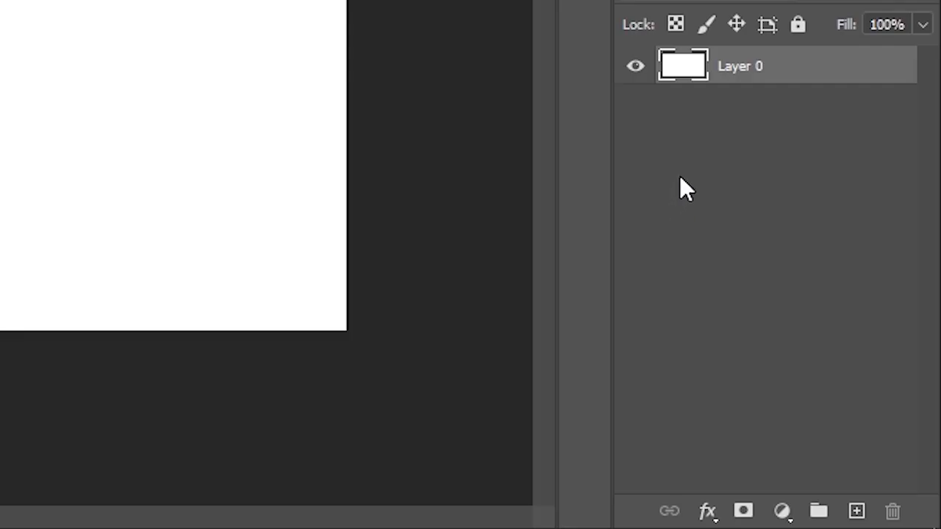
Step: Add a new layer above Layer 0 and rename it Drawing
{"action": "left_click", "coordinate": [856, 511]}
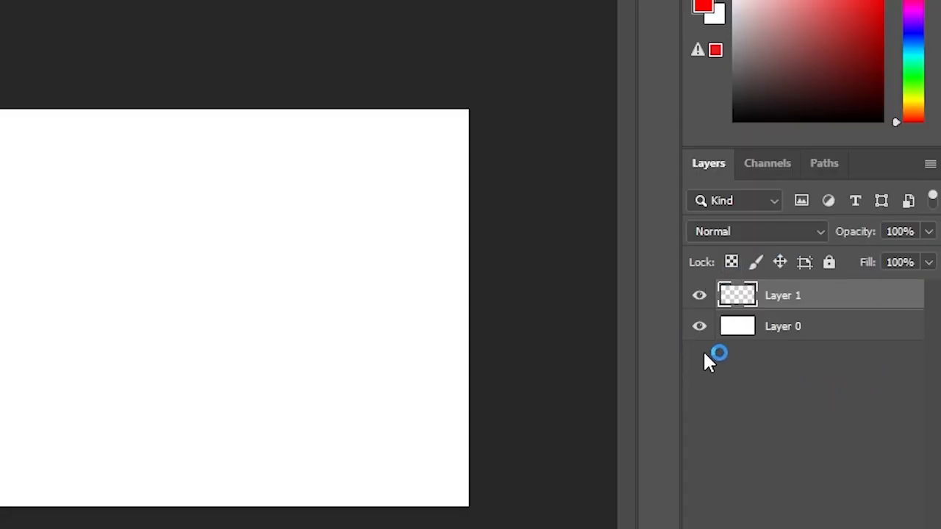
{"action": "double_click", "coordinate": [781, 298]}
{"action": "key", "text": "BackSpace"}
{"action": "type", "text": "Drawing"}
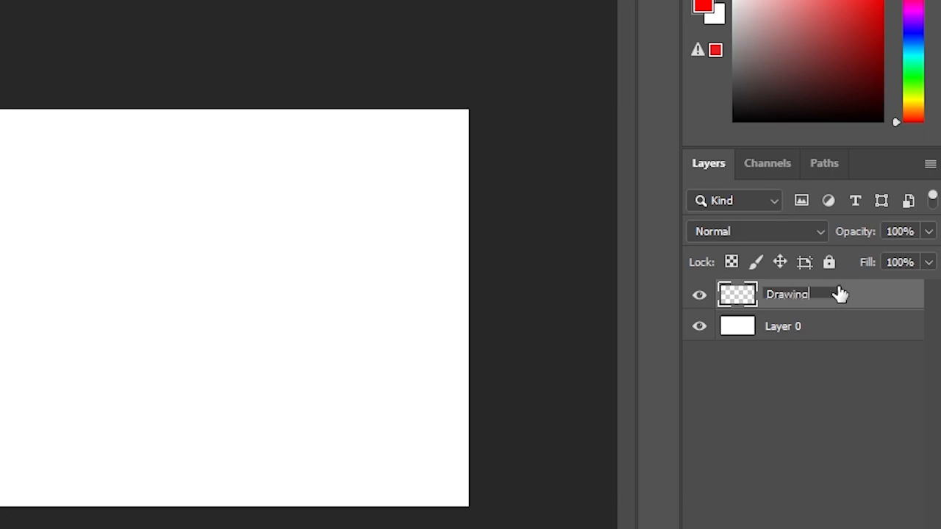
{"action": "key", "text": "Return"}
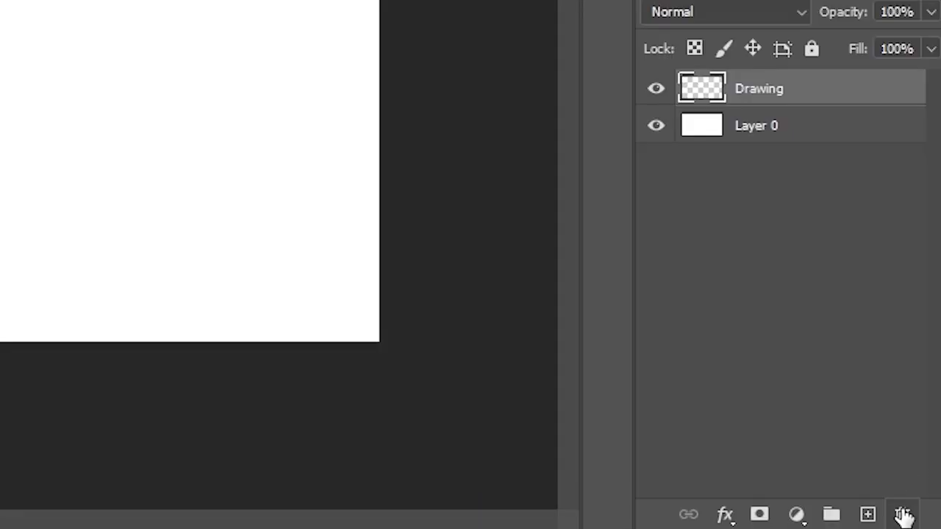
{"action": "left_click", "coordinate": [903, 514]}
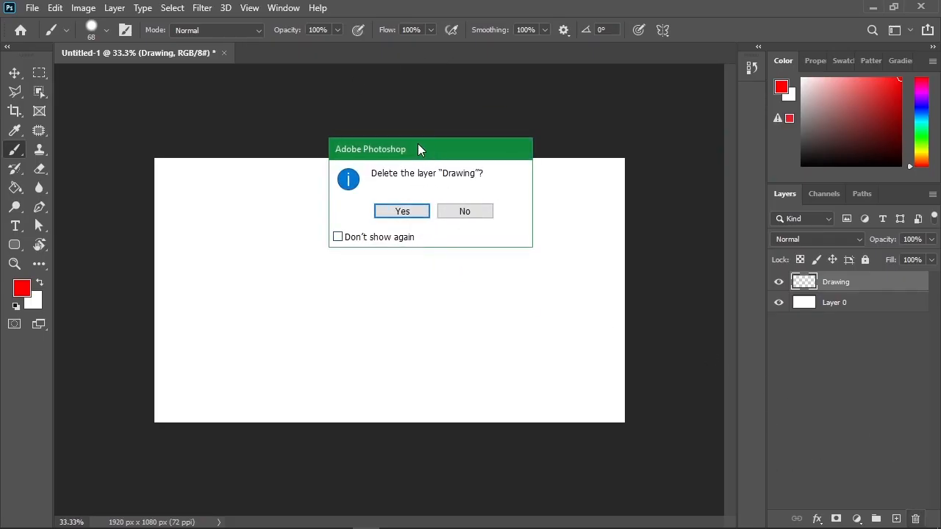
{"action": "left_click", "coordinate": [465, 211]}
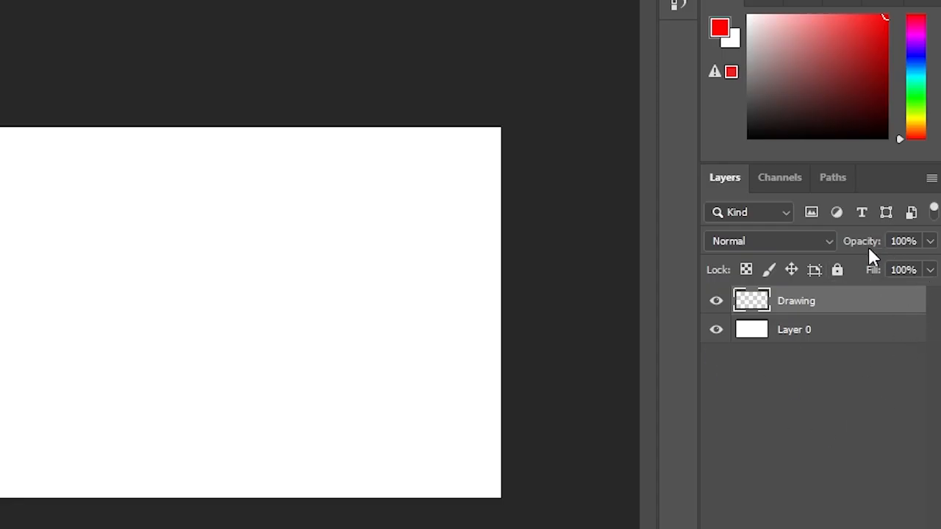
{"action": "left_click_drag", "start_coordinate": [863, 245], "coordinate": [910, 241]}
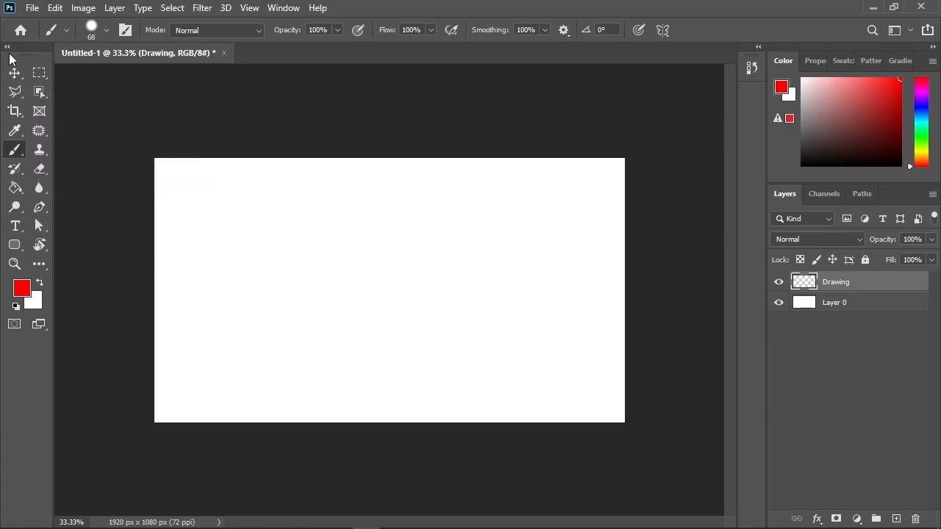
Step: Paint freehand red strokes across the canvas with the Brush Tool, and larger looping strokes over them in black
{"action": "right_click", "coordinate": [13, 153]}
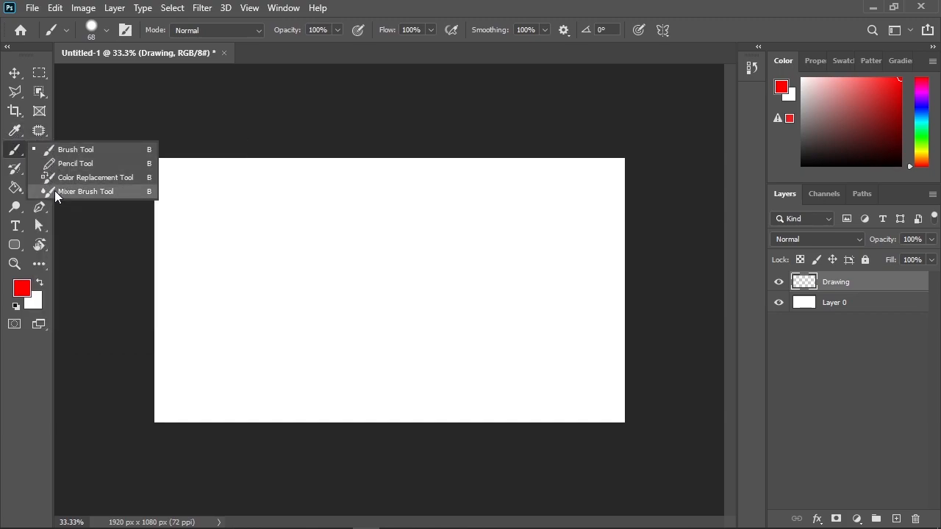
{"action": "left_click", "coordinate": [73, 149]}
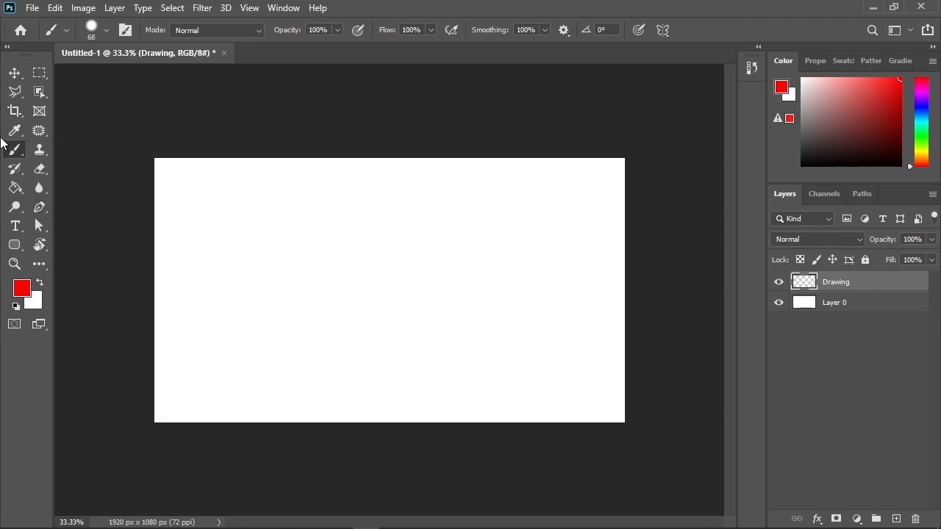
{"action": "mouse_move", "coordinate": [273, 262]}
{"action": "left_mouse_down"}
{"action": "mouse_move", "coordinate": [358, 193]}
{"action": "mouse_move", "coordinate": [457, 292]}
{"action": "mouse_move", "coordinate": [474, 240]}
{"action": "mouse_move", "coordinate": [426, 249]}
{"action": "mouse_move", "coordinate": [347, 337]}
{"action": "mouse_move", "coordinate": [292, 361]}
{"action": "mouse_move", "coordinate": [261, 301]}
{"action": "mouse_move", "coordinate": [316, 352]}
{"action": "mouse_move", "coordinate": [459, 393]}
{"action": "mouse_move", "coordinate": [514, 306]}
{"action": "left_mouse_up"}
{"action": "left_click_drag", "start_coordinate": [846, 107], "coordinate": [802, 165]}
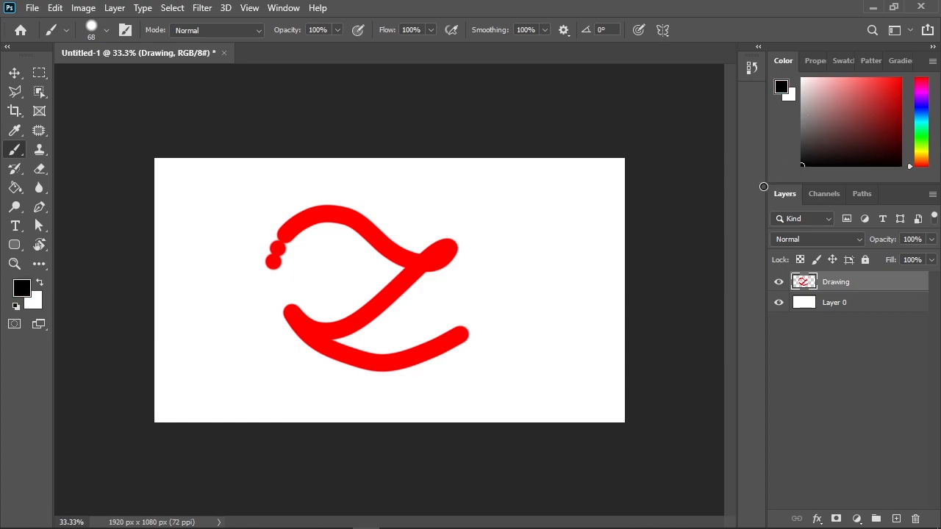
{"action": "mouse_move", "coordinate": [518, 315]}
{"action": "left_mouse_down"}
{"action": "mouse_move", "coordinate": [471, 225]}
{"action": "mouse_move", "coordinate": [315, 192]}
{"action": "mouse_move", "coordinate": [203, 178]}
{"action": "mouse_move", "coordinate": [149, 251]}
{"action": "mouse_move", "coordinate": [214, 316]}
{"action": "mouse_move", "coordinate": [432, 315]}
{"action": "mouse_move", "coordinate": [493, 410]}
{"action": "mouse_move", "coordinate": [375, 408]}
{"action": "mouse_move", "coordinate": [220, 307]}
{"action": "mouse_move", "coordinate": [170, 352]}
{"action": "mouse_move", "coordinate": [225, 401]}
{"action": "mouse_move", "coordinate": [549, 393]}
{"action": "mouse_move", "coordinate": [559, 431]}
{"action": "mouse_move", "coordinate": [553, 376]}
{"action": "mouse_move", "coordinate": [582, 272]}
{"action": "mouse_move", "coordinate": [543, 292]}
{"action": "mouse_move", "coordinate": [452, 380]}
{"action": "mouse_move", "coordinate": [397, 264]}
{"action": "mouse_move", "coordinate": [533, 266]}
{"action": "mouse_move", "coordinate": [530, 322]}
{"action": "mouse_move", "coordinate": [445, 244]}
{"action": "mouse_move", "coordinate": [565, 262]}
{"action": "left_mouse_up"}
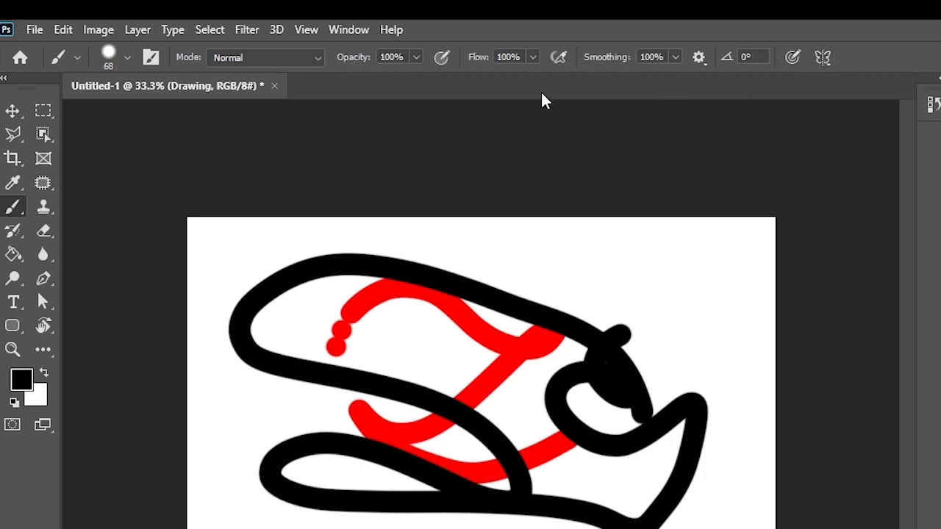
Step: Set the Hard Round brush to a size of 30 px, a hardness of 100% and an angle of 5°
{"action": "left_click", "coordinate": [123, 58]}
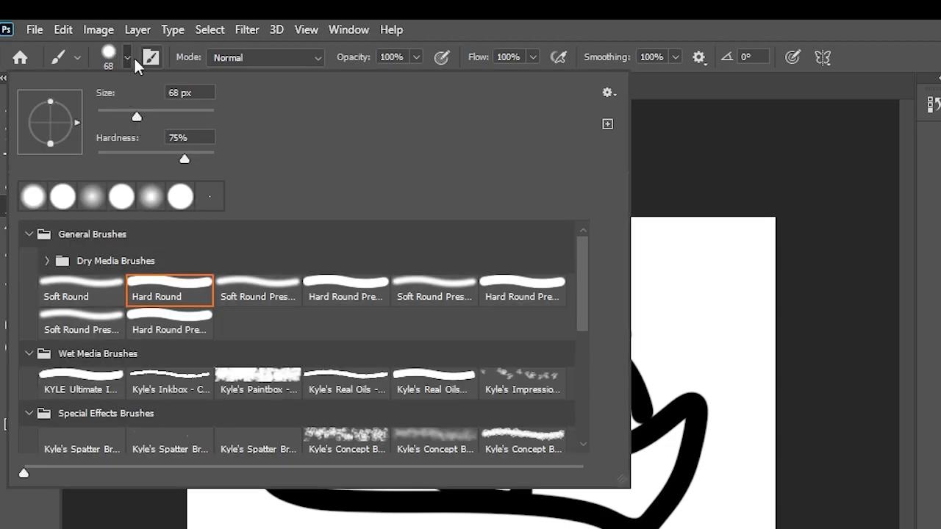
{"action": "mouse_move", "coordinate": [137, 115]}
{"action": "left_mouse_down"}
{"action": "mouse_move", "coordinate": [176, 111]}
{"action": "mouse_move", "coordinate": [140, 115]}
{"action": "left_mouse_up"}
{"action": "left_click_drag", "start_coordinate": [131, 115], "coordinate": [79, 124]}
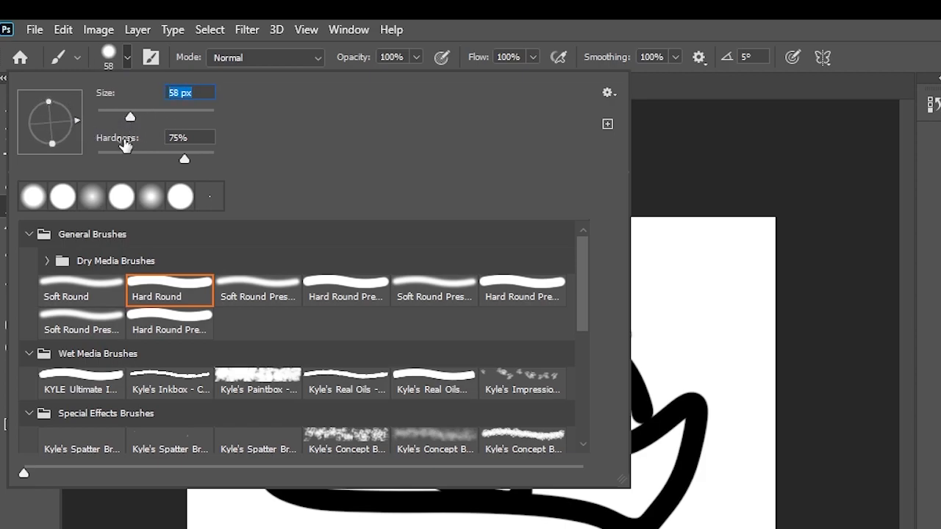
{"action": "mouse_move", "coordinate": [184, 157]}
{"action": "left_mouse_down"}
{"action": "mouse_move", "coordinate": [133, 159]}
{"action": "mouse_move", "coordinate": [172, 159]}
{"action": "left_mouse_up"}
{"action": "left_click_drag", "start_coordinate": [234, 156], "coordinate": [221, 144]}
{"action": "scroll", "coordinate": [307, 311], "scroll_direction": "down", "scroll_amount": 2}
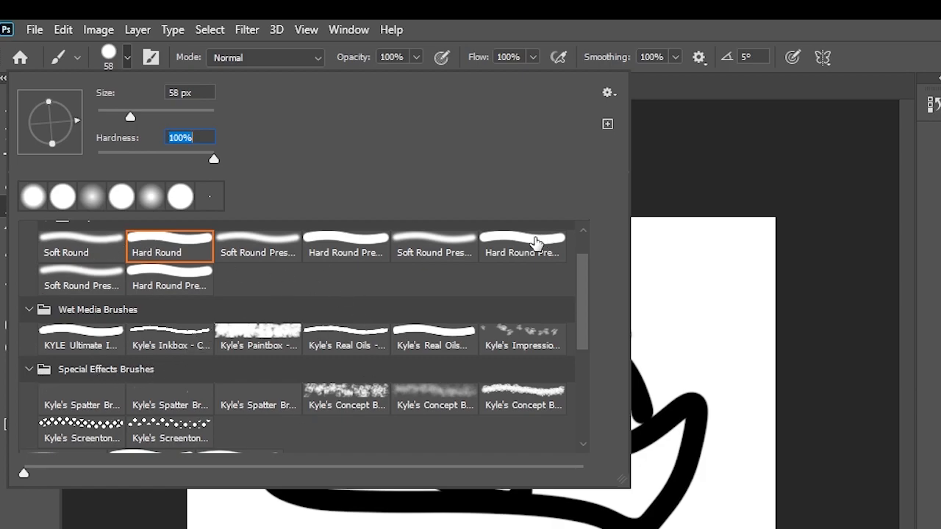
{"action": "scroll", "coordinate": [109, 259], "scroll_direction": "up", "scroll_amount": 2}
{"action": "left_click", "coordinate": [210, 94]}
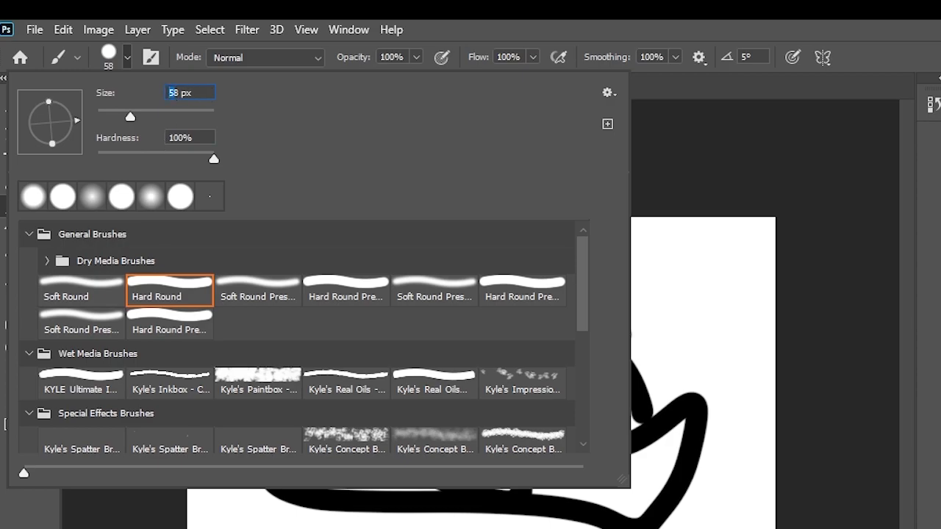
{"action": "type", "text": "30"}
{"action": "key", "text": "Return"}
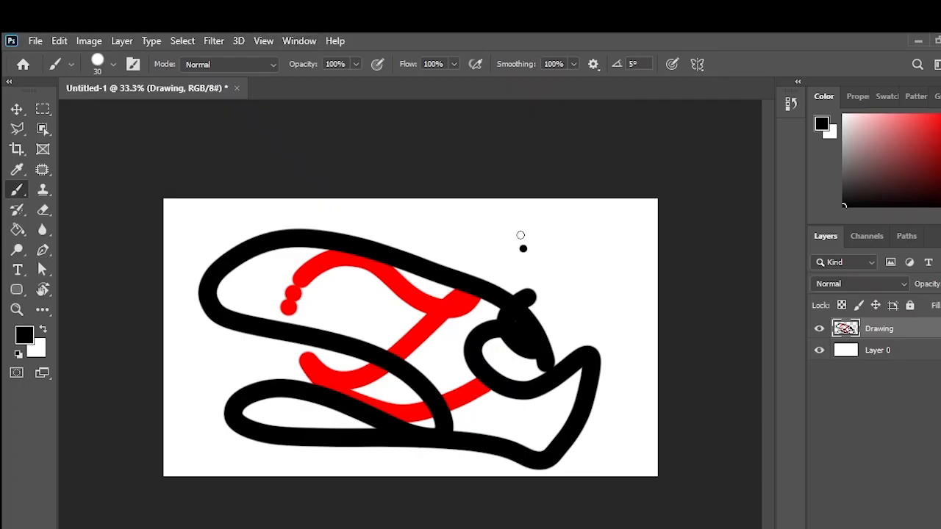
Step: Lower the brush opacity to 31%, and undo the test strokes painted before and after the change
{"action": "mouse_move", "coordinate": [520, 235]}
{"action": "left_mouse_down"}
{"action": "mouse_move", "coordinate": [494, 249]}
{"action": "mouse_move", "coordinate": [566, 269]}
{"action": "mouse_move", "coordinate": [604, 321]}
{"action": "mouse_move", "coordinate": [553, 316]}
{"action": "mouse_move", "coordinate": [624, 264]}
{"action": "mouse_move", "coordinate": [662, 255]}
{"action": "mouse_move", "coordinate": [603, 416]}
{"action": "mouse_move", "coordinate": [619, 244]}
{"action": "mouse_move", "coordinate": [645, 333]}
{"action": "mouse_move", "coordinate": [483, 275]}
{"action": "mouse_move", "coordinate": [631, 242]}
{"action": "mouse_move", "coordinate": [455, 318]}
{"action": "mouse_move", "coordinate": [496, 316]}
{"action": "left_mouse_up"}
{"action": "key", "text": "ctrl+z"}
{"action": "left_click_drag", "start_coordinate": [308, 65], "coordinate": [272, 68]}
{"action": "mouse_move", "coordinate": [526, 223]}
{"action": "left_mouse_down"}
{"action": "mouse_move", "coordinate": [559, 229]}
{"action": "mouse_move", "coordinate": [556, 247]}
{"action": "mouse_move", "coordinate": [457, 252]}
{"action": "mouse_move", "coordinate": [502, 259]}
{"action": "mouse_move", "coordinate": [541, 222]}
{"action": "mouse_move", "coordinate": [582, 207]}
{"action": "mouse_move", "coordinate": [588, 268]}
{"action": "mouse_move", "coordinate": [556, 245]}
{"action": "mouse_move", "coordinate": [611, 237]}
{"action": "mouse_move", "coordinate": [564, 277]}
{"action": "left_mouse_up"}
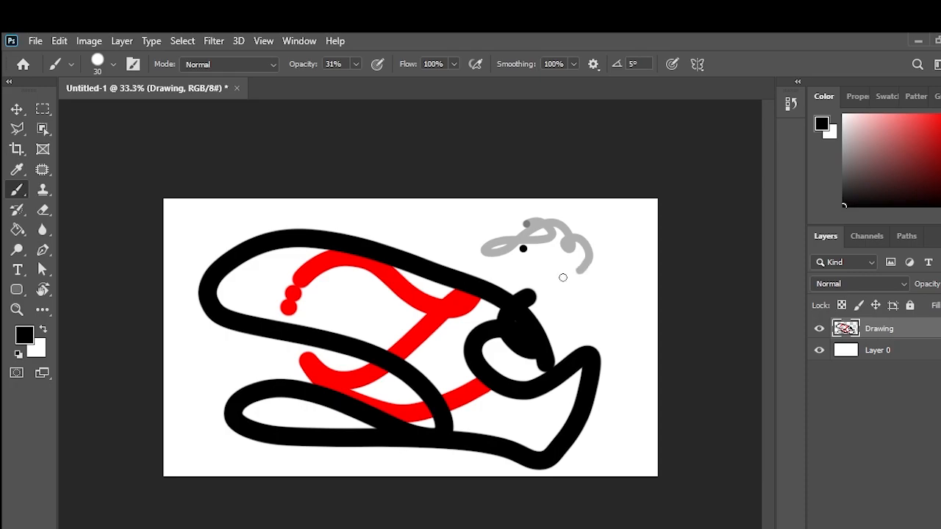
{"action": "key", "text": "ctrl+z"}
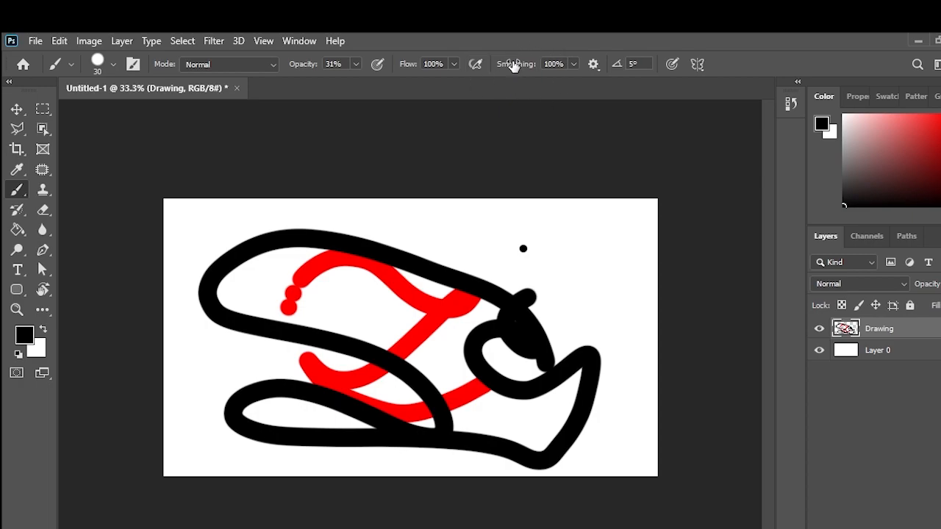
Step: Paint two vertical lines beside the drawing, one at 0% and one at 100% smoothing, and reset the brush opacity to 100%
{"action": "left_click_drag", "start_coordinate": [514, 64], "coordinate": [387, 50]}
{"action": "mouse_move", "coordinate": [604, 215]}
{"action": "left_mouse_down"}
{"action": "mouse_move", "coordinate": [618, 343]}
{"action": "mouse_move", "coordinate": [616, 453]}
{"action": "left_mouse_up"}
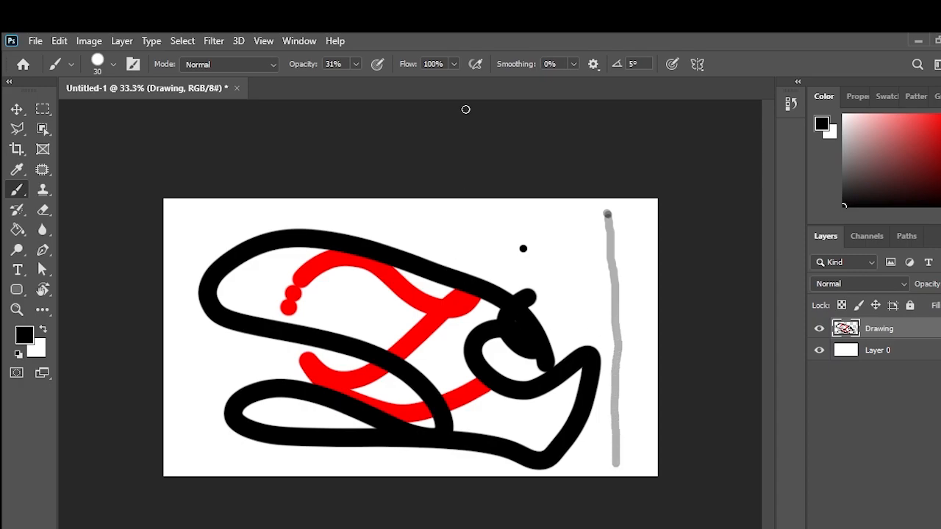
{"action": "left_click_drag", "start_coordinate": [508, 64], "coordinate": [647, 80]}
{"action": "left_click_drag", "start_coordinate": [637, 276], "coordinate": [645, 512]}
{"action": "scroll", "coordinate": [711, 247], "scroll_direction": "up", "scroll_amount": 8}
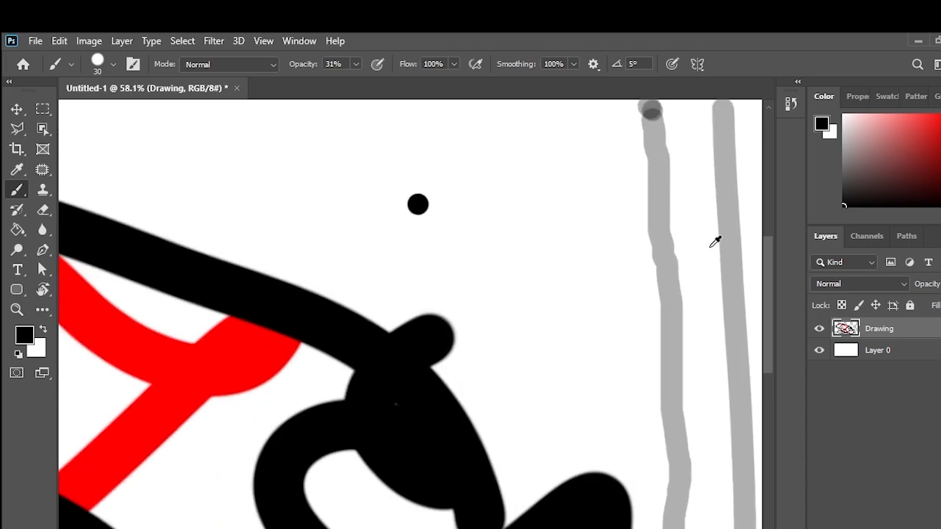
{"action": "left_click_drag", "start_coordinate": [710, 247], "coordinate": [557, 255]}
{"action": "scroll", "coordinate": [505, 286], "scroll_direction": "down", "scroll_amount": 5}
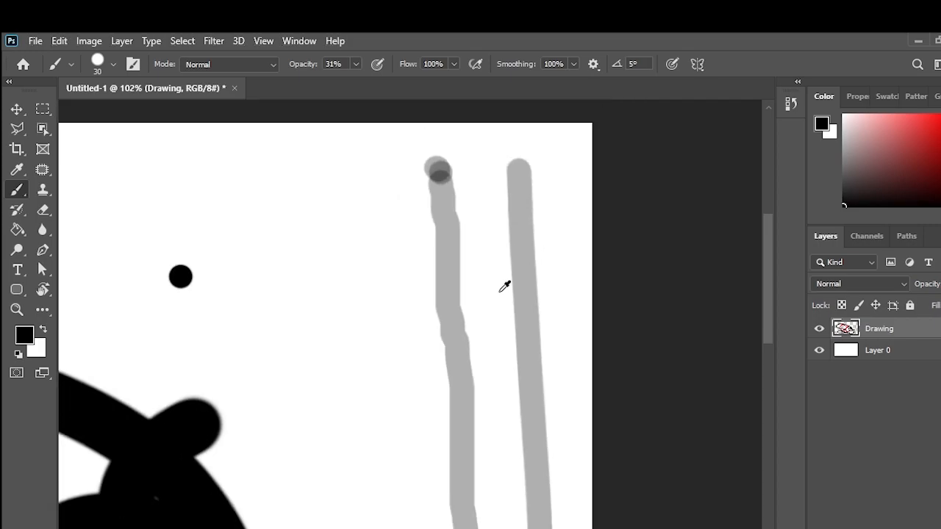
{"action": "left_click_drag", "start_coordinate": [378, 386], "coordinate": [552, 336]}
{"action": "scroll", "coordinate": [551, 337], "scroll_direction": "down", "scroll_amount": 2}
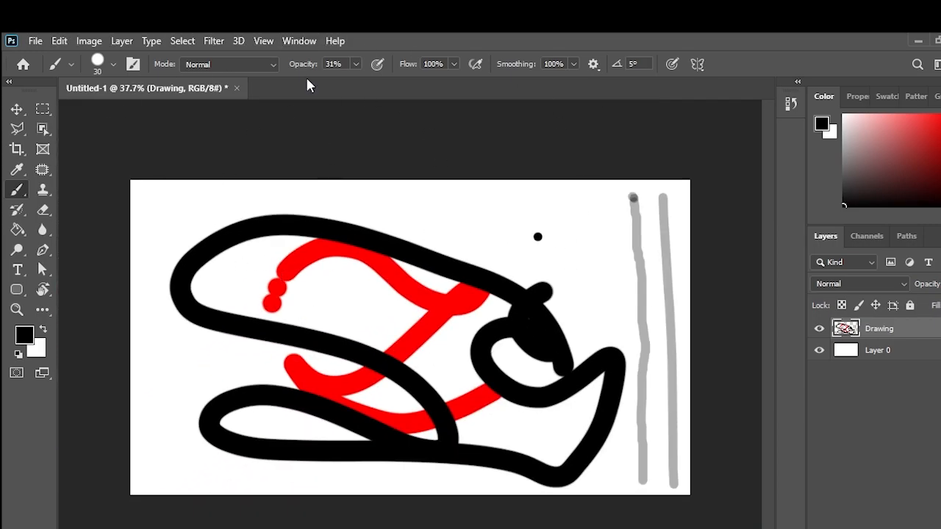
{"action": "left_click_drag", "start_coordinate": [296, 70], "coordinate": [441, 78]}
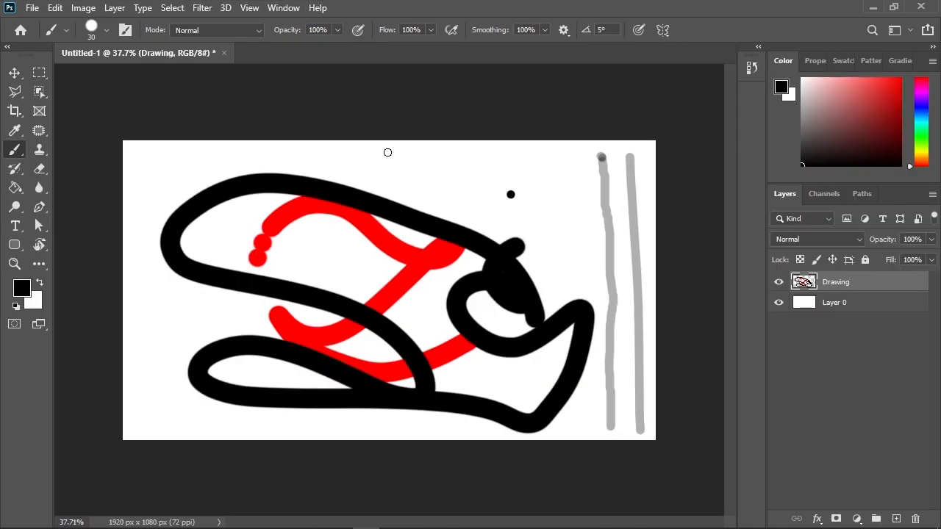
Step: Erase the grey lines and the outer parts of the red and black strokes with the 450 px Eraser
{"action": "key", "text": "e"}
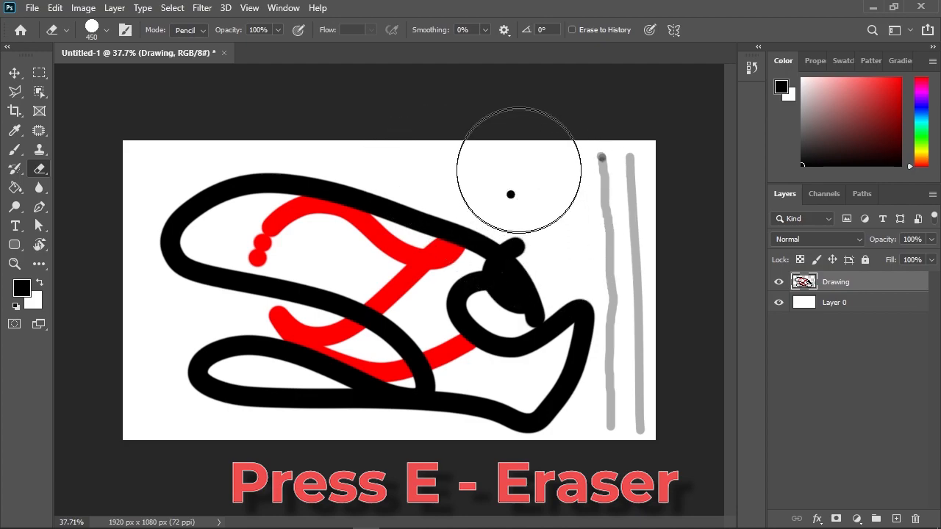
{"action": "mouse_move", "coordinate": [515, 134]}
{"action": "left_mouse_down"}
{"action": "mouse_move", "coordinate": [622, 181]}
{"action": "mouse_move", "coordinate": [669, 388]}
{"action": "left_mouse_up"}
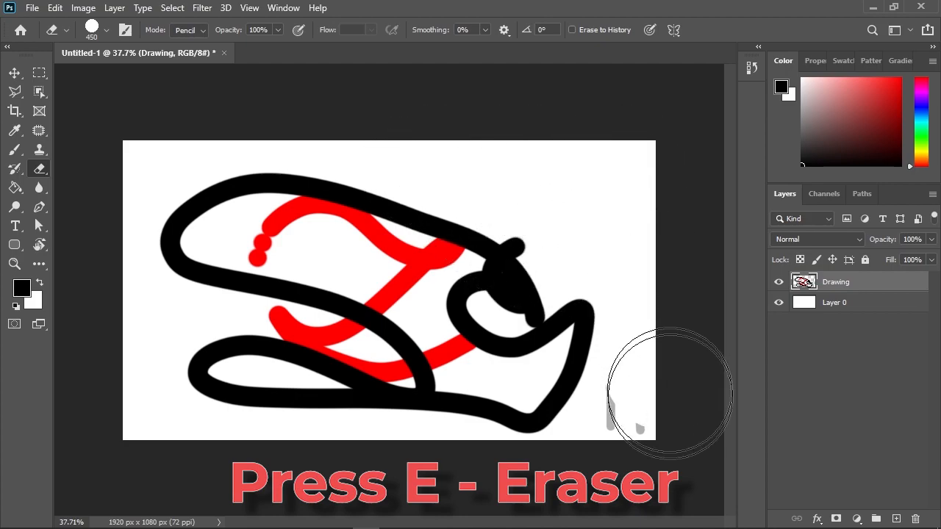
{"action": "mouse_move", "coordinate": [599, 483]}
{"action": "left_mouse_down"}
{"action": "mouse_move", "coordinate": [643, 386]}
{"action": "mouse_move", "coordinate": [495, 431]}
{"action": "mouse_move", "coordinate": [325, 435]}
{"action": "mouse_move", "coordinate": [180, 402]}
{"action": "mouse_move", "coordinate": [147, 355]}
{"action": "mouse_move", "coordinate": [498, 395]}
{"action": "mouse_move", "coordinate": [576, 300]}
{"action": "mouse_move", "coordinate": [386, 176]}
{"action": "mouse_move", "coordinate": [171, 205]}
{"action": "mouse_move", "coordinate": [268, 241]}
{"action": "mouse_move", "coordinate": [584, 216]}
{"action": "mouse_move", "coordinate": [638, 322]}
{"action": "mouse_move", "coordinate": [401, 469]}
{"action": "left_mouse_up"}
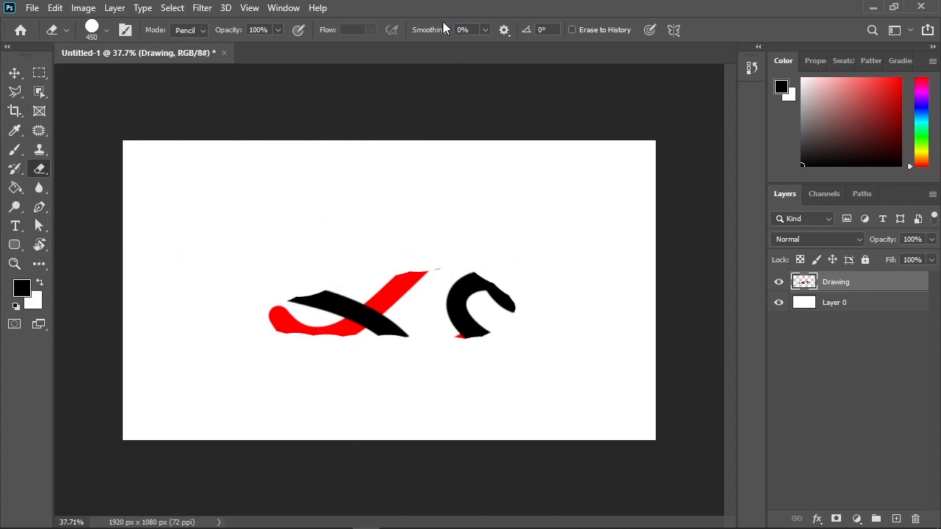
Step: Set the Eraser's smoothing to 100%, try another erasing stroke below the remaining marks, and undo it
{"action": "left_click_drag", "start_coordinate": [426, 37], "coordinate": [567, 42]}
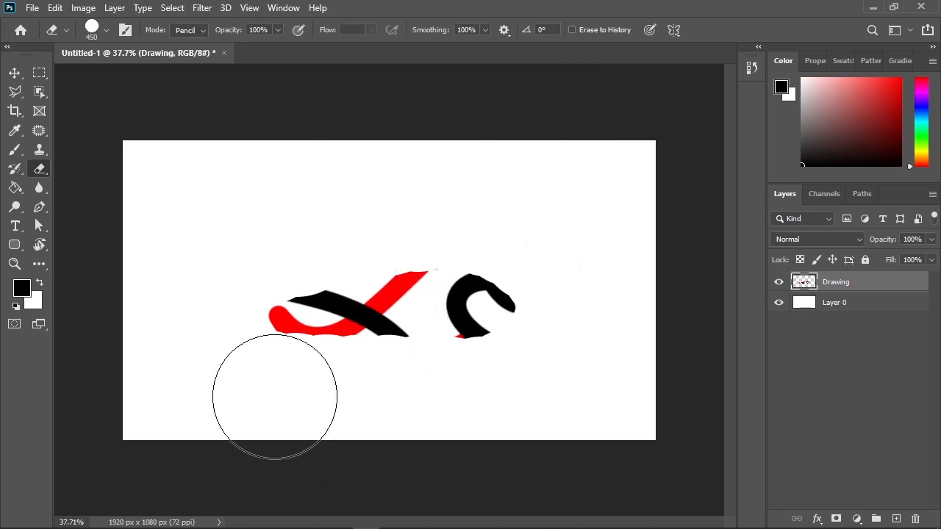
{"action": "mouse_move", "coordinate": [336, 395]}
{"action": "left_mouse_down"}
{"action": "mouse_move", "coordinate": [261, 368]}
{"action": "mouse_move", "coordinate": [230, 342]}
{"action": "mouse_move", "coordinate": [206, 295]}
{"action": "mouse_move", "coordinate": [165, 305]}
{"action": "left_mouse_up"}
{"action": "key", "text": "ctrl+z"}
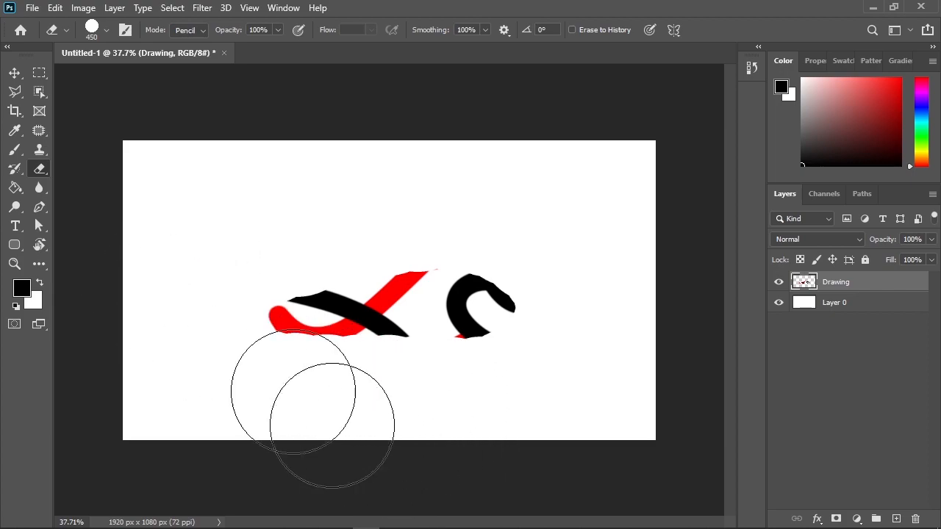
Step: Browse the Eraser's size and hardness settings and its available brush presets
{"action": "left_click", "coordinate": [91, 28]}
{"action": "scroll", "coordinate": [86, 311], "scroll_direction": "down", "scroll_amount": 1}
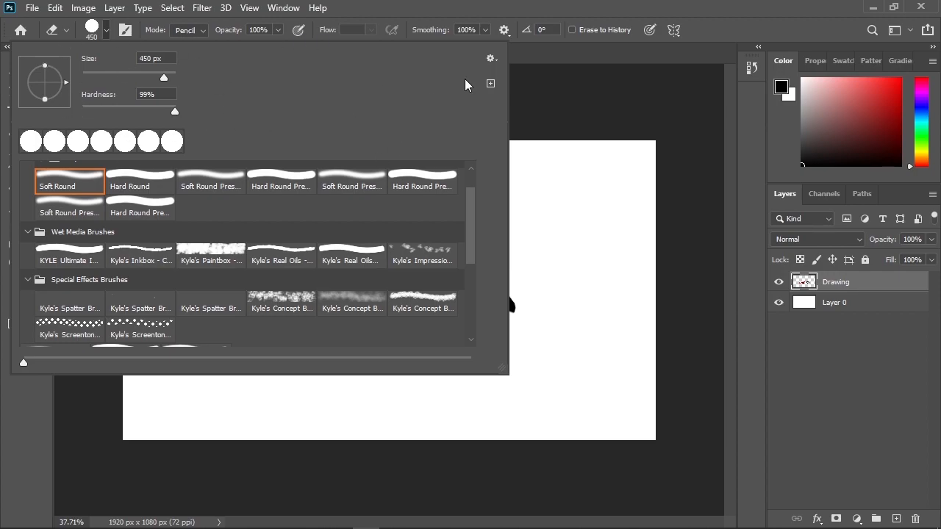
{"action": "left_click", "coordinate": [581, 53]}
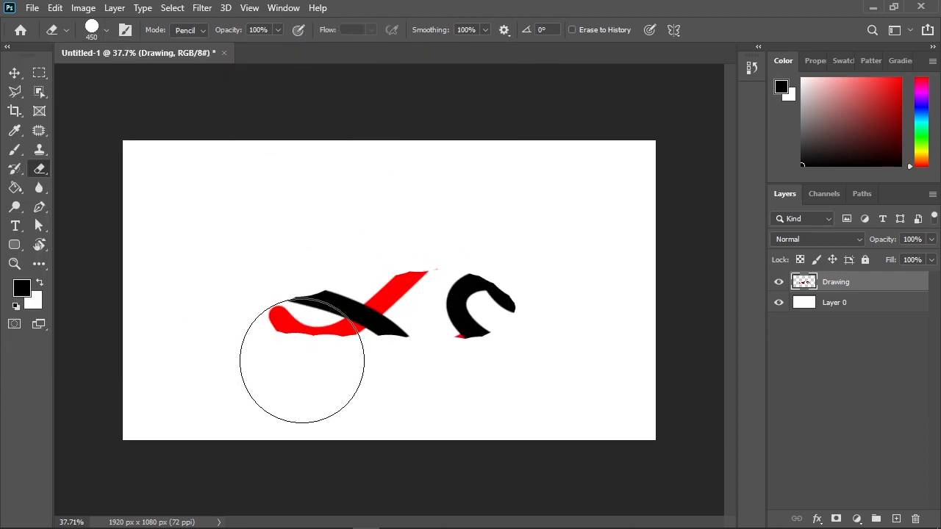
Step: Switch to the Brush and set its size to 32 px with 100% hardness
{"action": "left_click", "coordinate": [13, 152]}
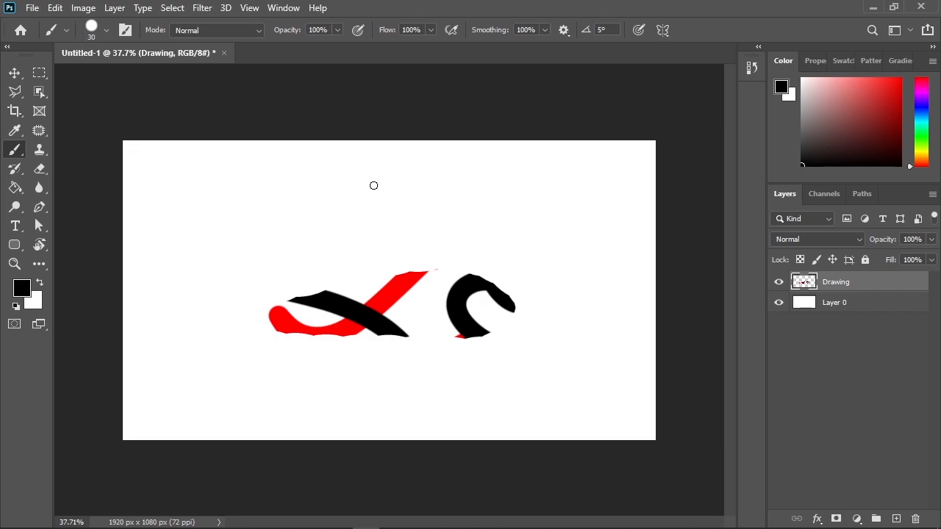
{"action": "right_click", "coordinate": [374, 184]}
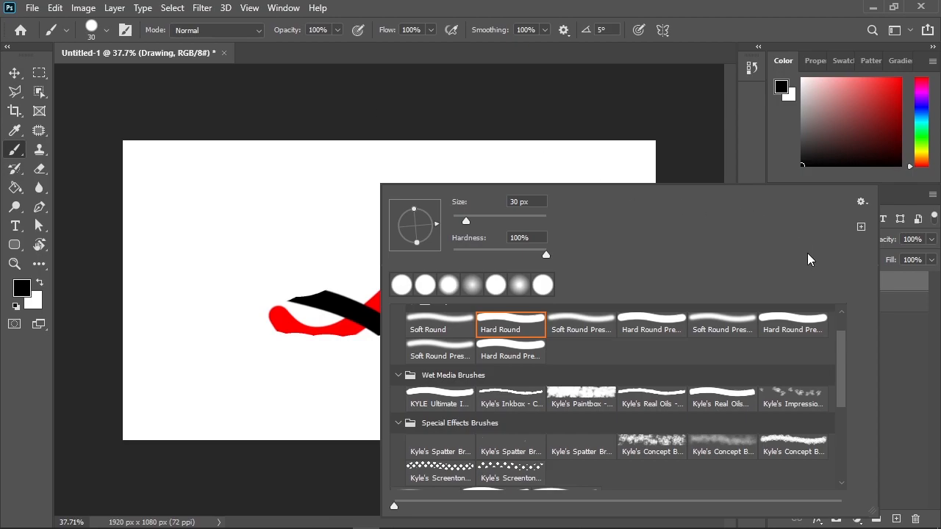
{"action": "left_click_drag", "start_coordinate": [463, 219], "coordinate": [468, 218]}
{"action": "mouse_move", "coordinate": [546, 255]}
{"action": "left_mouse_down"}
{"action": "mouse_move", "coordinate": [541, 262]}
{"action": "mouse_move", "coordinate": [552, 259]}
{"action": "left_mouse_up"}
{"action": "left_click", "coordinate": [380, 120]}
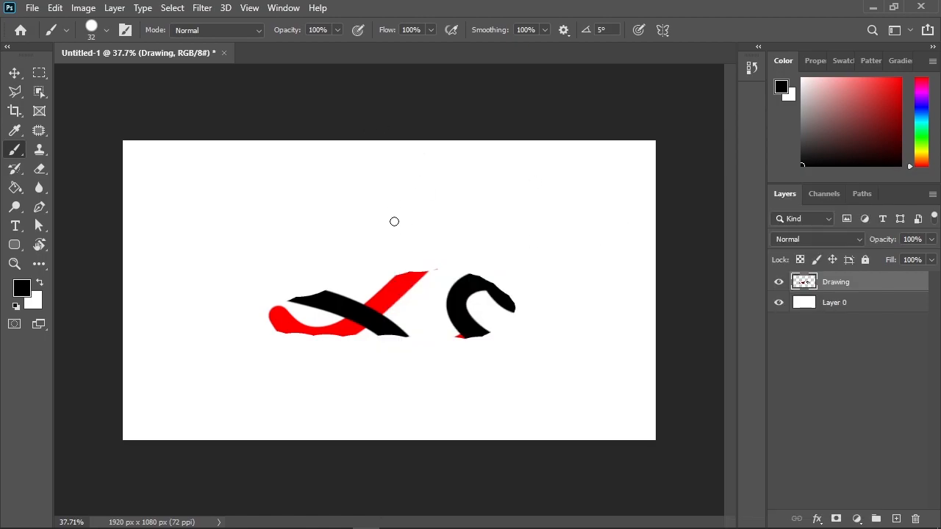
Step: Sample red from the drawing to paint an arc above it, and paint a black arc beside it using the default colors
{"action": "key", "text": "alt"}
{"action": "left_click", "coordinate": [405, 281], "text": "alt"}
{"action": "mouse_move", "coordinate": [495, 245]}
{"action": "left_mouse_down"}
{"action": "mouse_move", "coordinate": [492, 162]}
{"action": "mouse_move", "coordinate": [421, 159]}
{"action": "mouse_move", "coordinate": [380, 231]}
{"action": "left_mouse_up"}
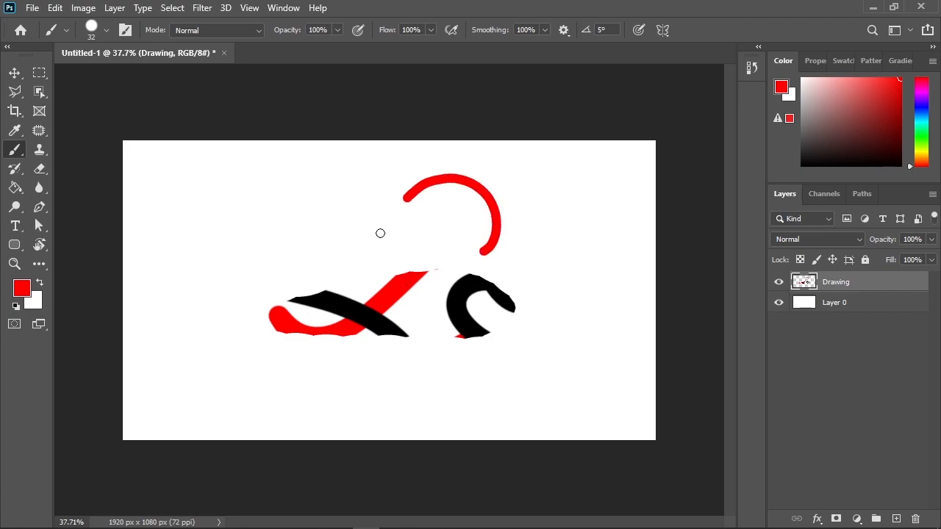
{"action": "key", "text": "d"}
{"action": "mouse_move", "coordinate": [439, 210]}
{"action": "left_mouse_down"}
{"action": "mouse_move", "coordinate": [362, 189]}
{"action": "mouse_move", "coordinate": [311, 225]}
{"action": "left_mouse_up"}
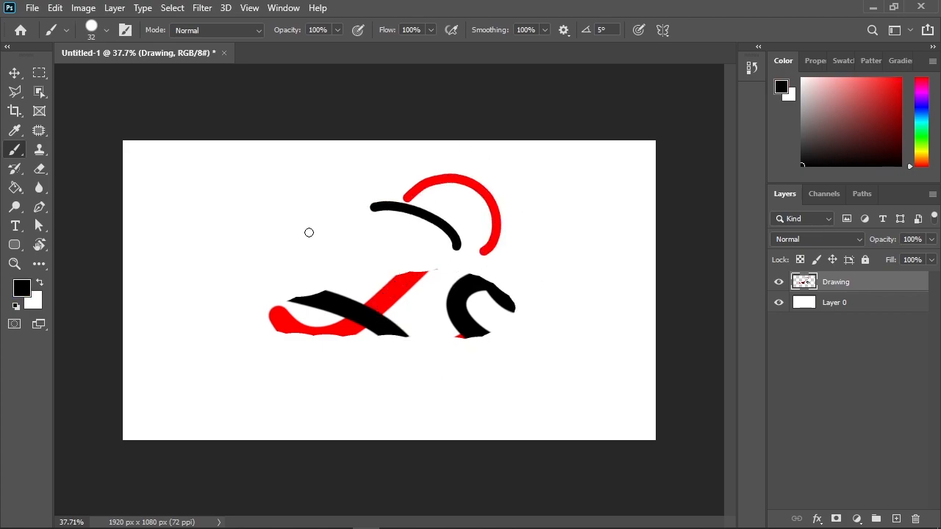
Step: Sample white and paint a stroke across both arcs, and add a long looping stroke around the drawing in default black
{"action": "left_click", "coordinate": [531, 234], "text": "alt"}
{"action": "mouse_move", "coordinate": [463, 208]}
{"action": "left_mouse_down"}
{"action": "mouse_move", "coordinate": [399, 226]}
{"action": "mouse_move", "coordinate": [372, 273]}
{"action": "left_mouse_up"}
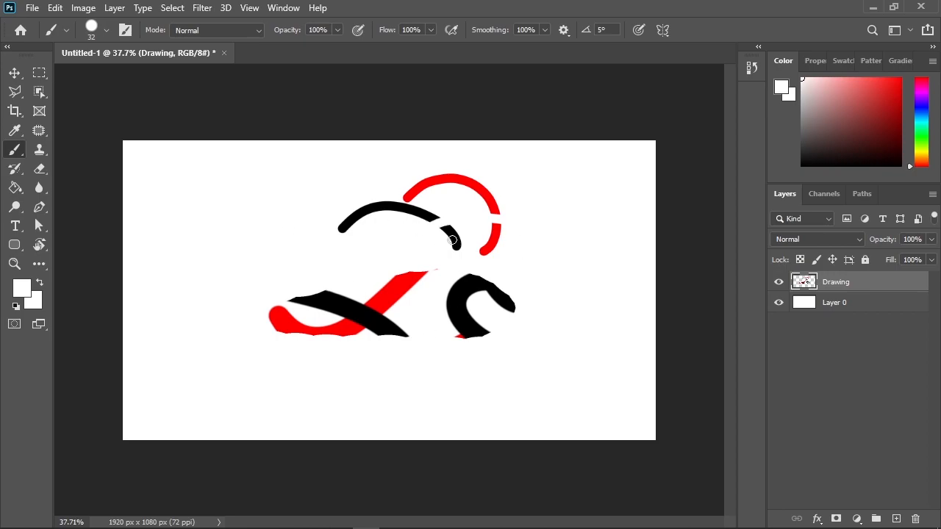
{"action": "key", "text": "d"}
{"action": "mouse_move", "coordinate": [520, 237]}
{"action": "left_mouse_down"}
{"action": "mouse_move", "coordinate": [456, 207]}
{"action": "mouse_move", "coordinate": [246, 257]}
{"action": "mouse_move", "coordinate": [273, 174]}
{"action": "mouse_move", "coordinate": [237, 454]}
{"action": "mouse_move", "coordinate": [254, 339]}
{"action": "left_mouse_up"}
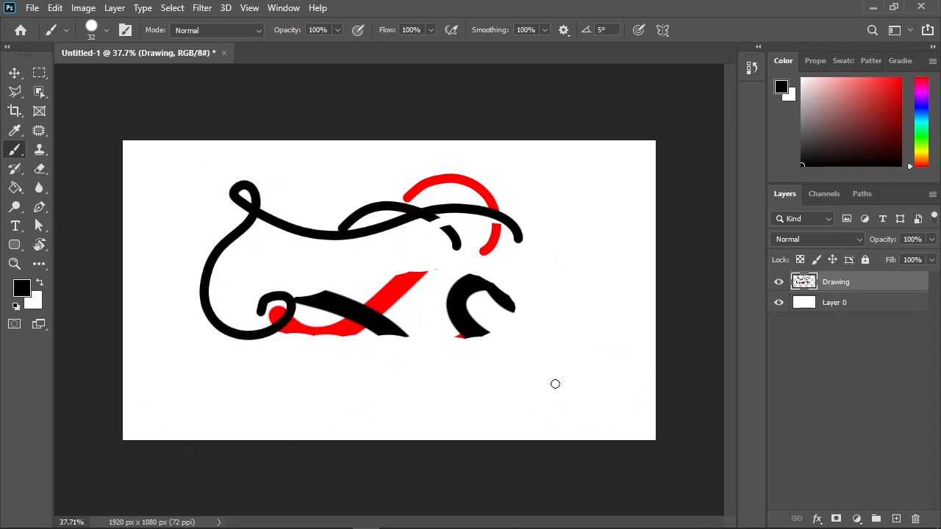
Step: Resize the brush to 55 px, and readjust it directly on the canvas to 208 px with 0% hardness
{"action": "right_click", "coordinate": [555, 384]}
{"action": "left_click", "coordinate": [557, 179]}
{"action": "key", "text": "ctrl+z"}
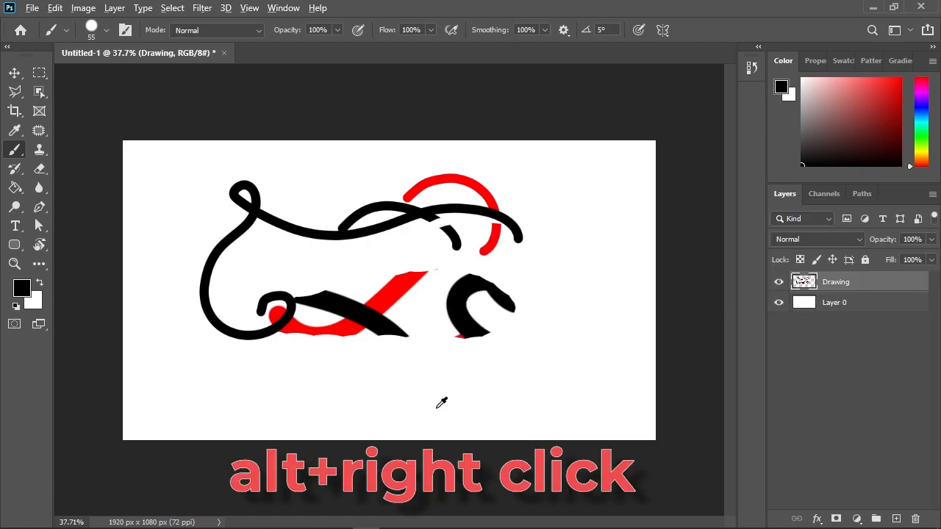
{"action": "right_click", "coordinate": [436, 409], "text": "alt"}
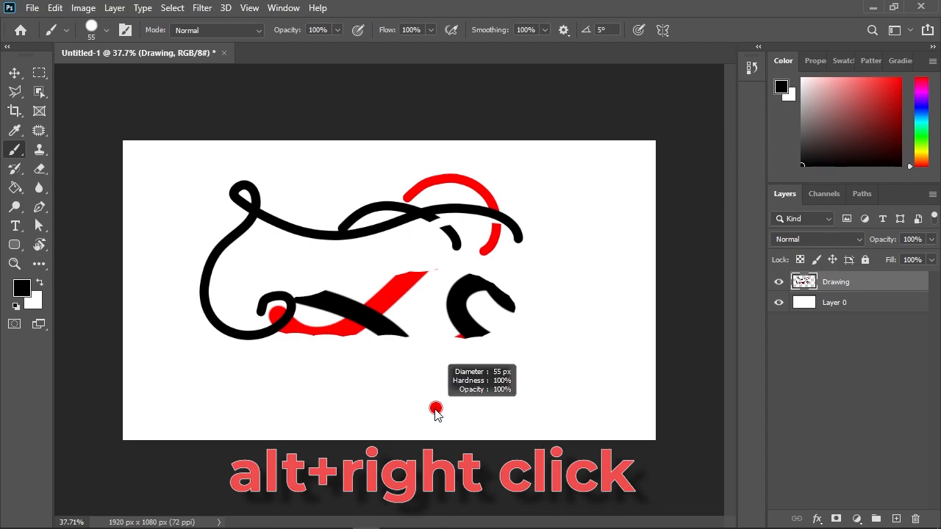
{"action": "mouse_move", "coordinate": [436, 413]}
{"action": "left_mouse_down"}
{"action": "mouse_move", "coordinate": [492, 417]}
{"action": "mouse_move", "coordinate": [409, 432]}
{"action": "mouse_move", "coordinate": [475, 434]}
{"action": "mouse_move", "coordinate": [427, 428]}
{"action": "mouse_move", "coordinate": [444, 108]}
{"action": "left_mouse_up"}
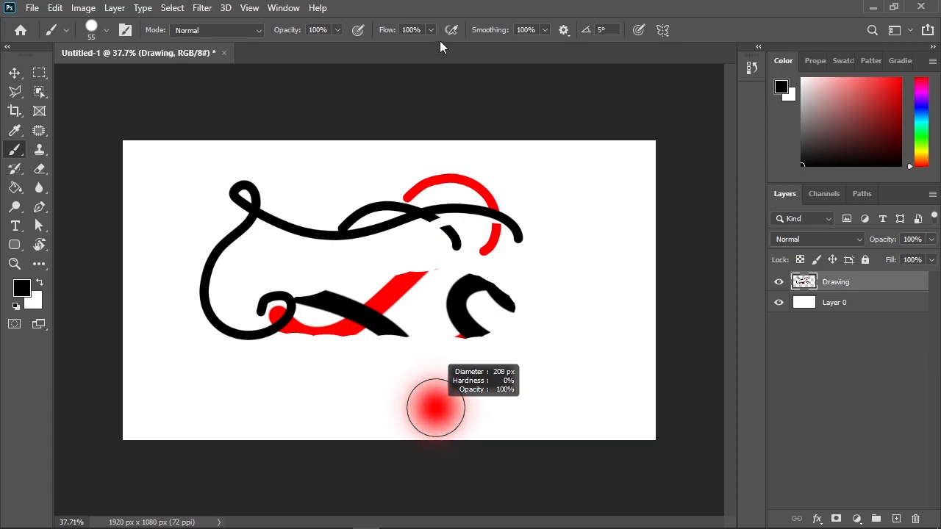
{"action": "left_click_drag", "start_coordinate": [439, 45], "coordinate": [425, 78]}
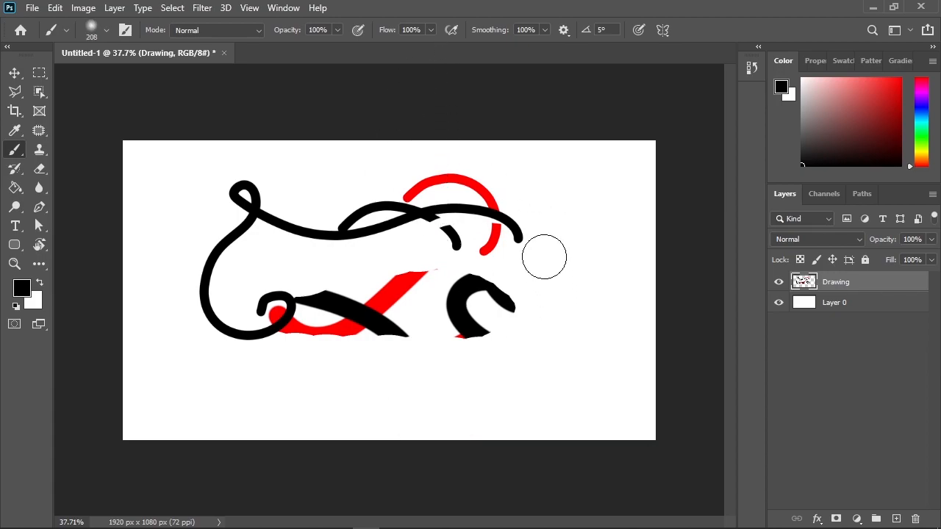
Step: Stamp six soft black dots around the drawing with the 208 px brush and undo them all
{"action": "left_click", "coordinate": [577, 234]}
{"action": "left_click", "coordinate": [520, 389]}
{"action": "left_click", "coordinate": [383, 414]}
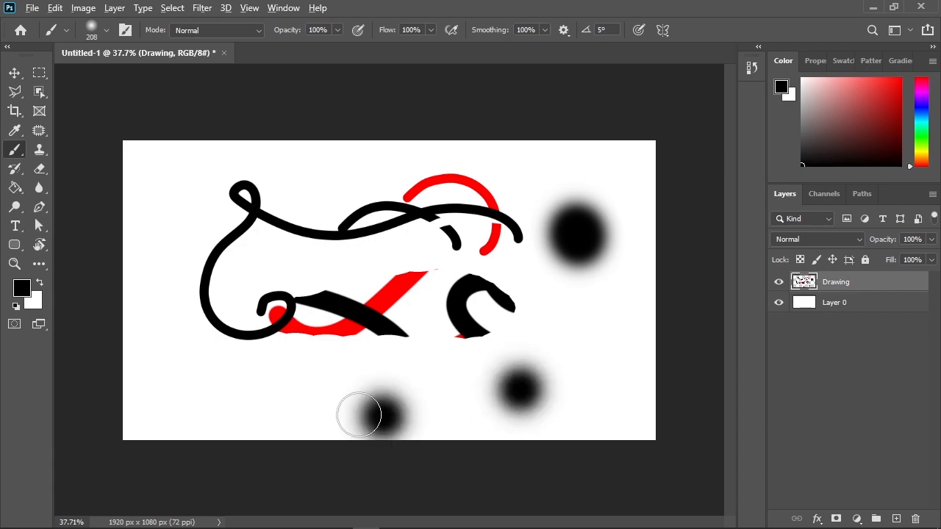
{"action": "left_click", "coordinate": [255, 381]}
{"action": "left_click", "coordinate": [176, 262]}
{"action": "left_click", "coordinate": [322, 192]}
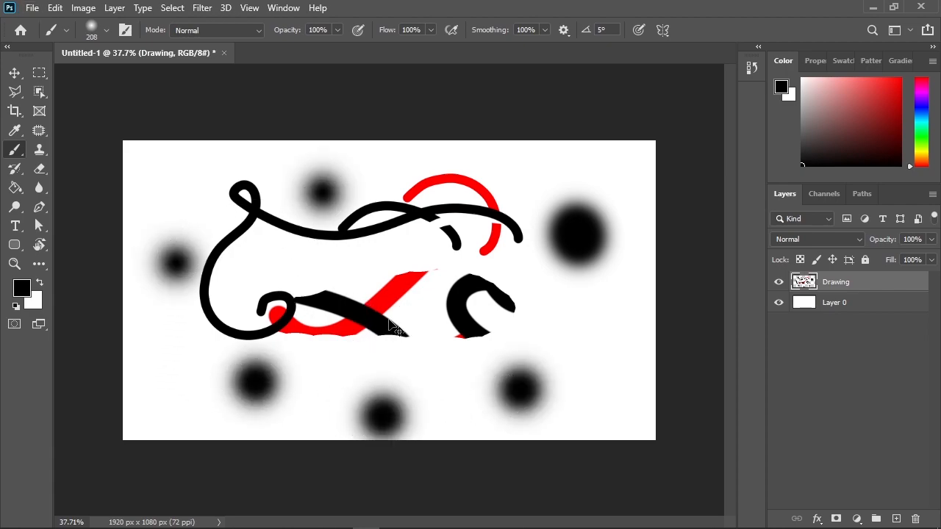
{"action": "key", "text": "ctrl+z"}
{"action": "key", "text": "ctrl+z"}
{"action": "key", "text": "ctrl+z"}
{"action": "key", "text": "ctrl+z"}
{"action": "key", "text": "ctrl+z"}
{"action": "key", "text": "ctrl+z"}
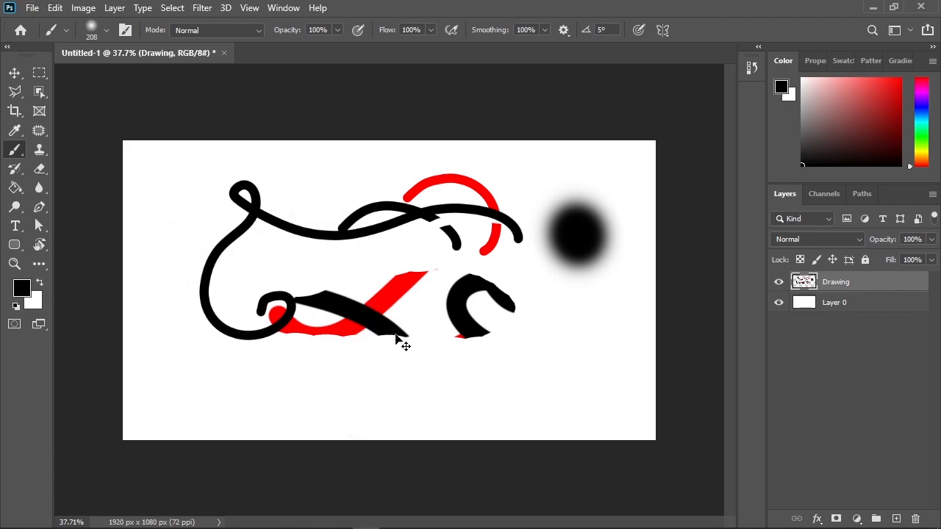
Step: Raise the 208 px brush's hardness to a hard edge, test it with a dot beside the drawing, and undo the dot
{"action": "mouse_move", "coordinate": [544, 251]}
{"action": "left_mouse_down"}
{"action": "mouse_move", "coordinate": [540, 519]}
{"action": "mouse_move", "coordinate": [544, 507]}
{"action": "left_mouse_up"}
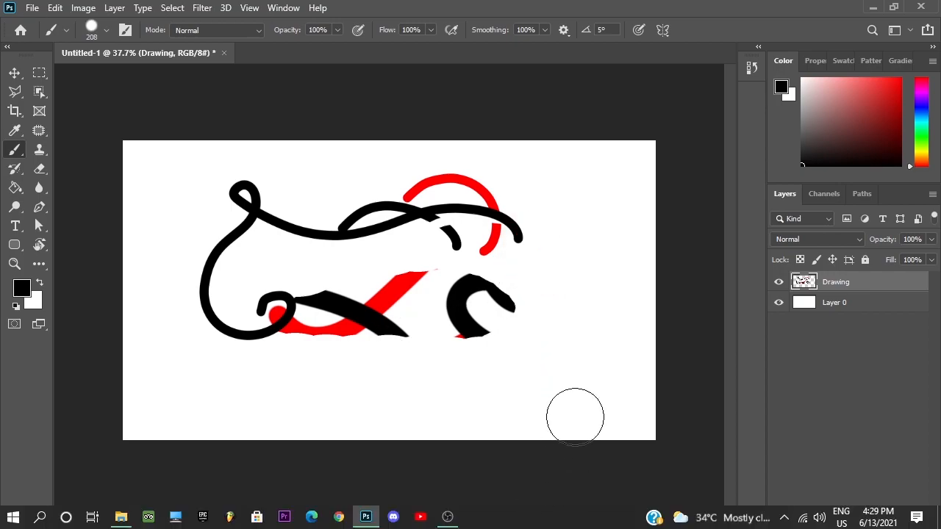
{"action": "left_click", "coordinate": [592, 335]}
{"action": "key", "text": "ctrl+z"}
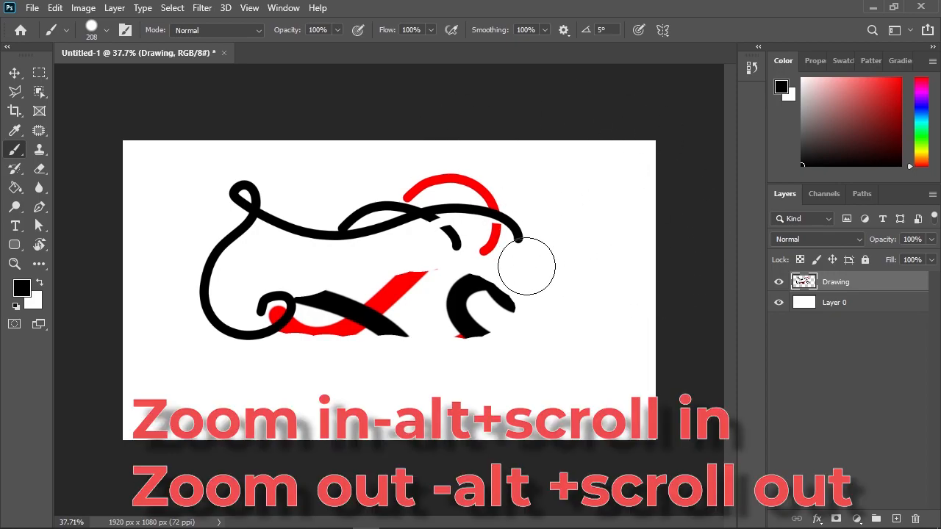
Step: Zoom in and out repeatedly on the painted strokes to examine their edges at different magnifications
{"action": "scroll", "coordinate": [527, 267], "scroll_direction": "up", "scroll_amount": 8}
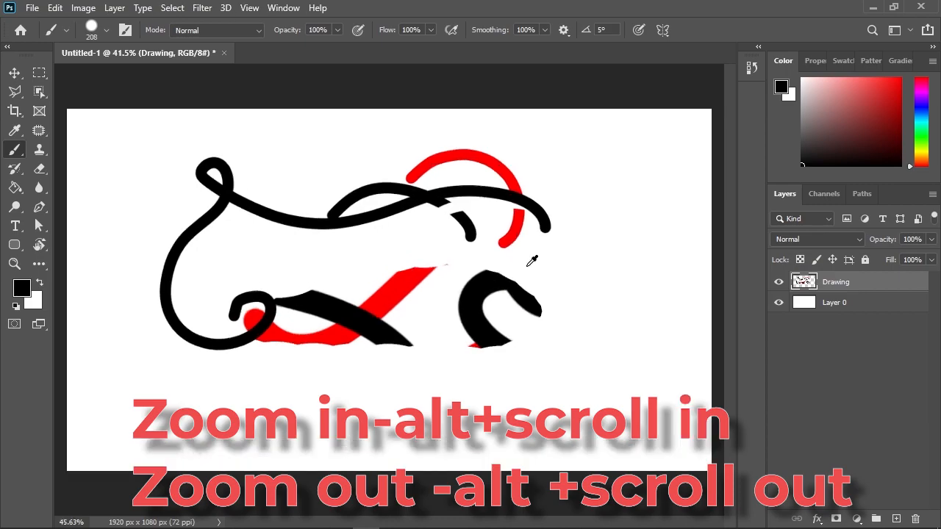
{"action": "scroll", "coordinate": [532, 261], "scroll_direction": "up", "scroll_amount": 4}
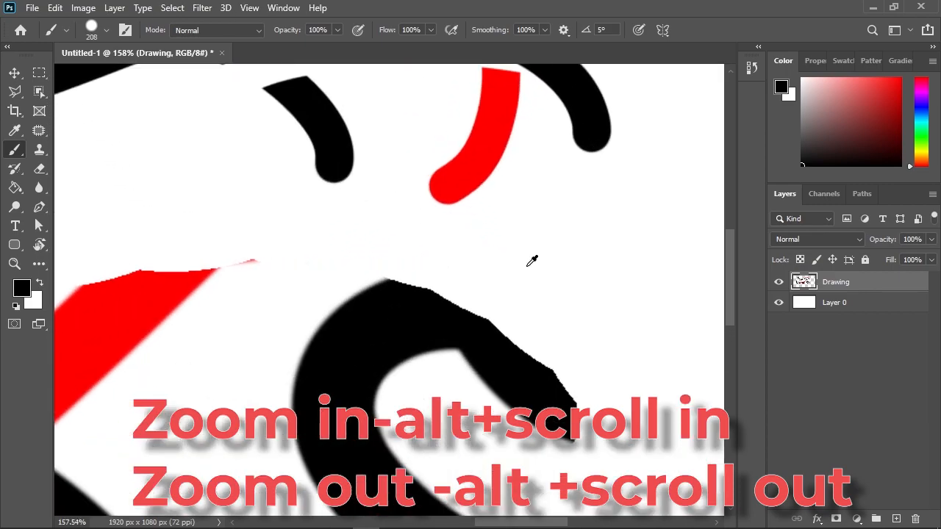
{"action": "scroll", "coordinate": [524, 251], "scroll_direction": "down", "scroll_amount": 12}
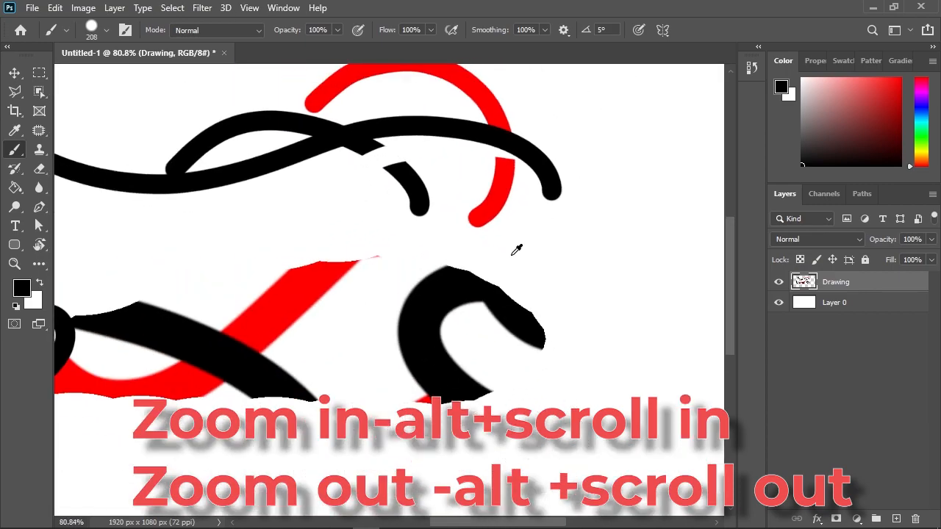
{"action": "scroll", "coordinate": [507, 248], "scroll_direction": "down", "scroll_amount": 2}
{"action": "scroll", "coordinate": [505, 246], "scroll_direction": "up", "scroll_amount": 3}
{"action": "scroll", "coordinate": [498, 254], "scroll_direction": "up", "scroll_amount": 2}
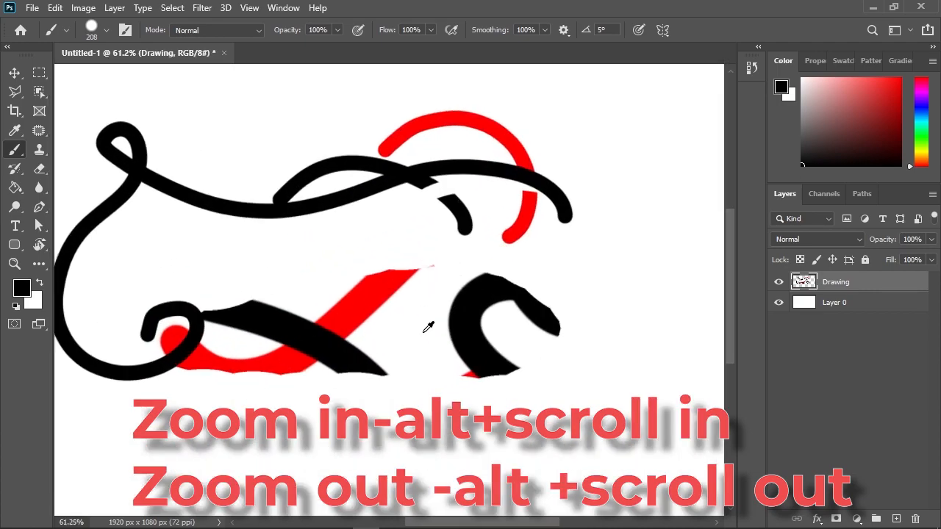
{"action": "scroll", "coordinate": [581, 401], "scroll_direction": "up", "scroll_amount": 3}
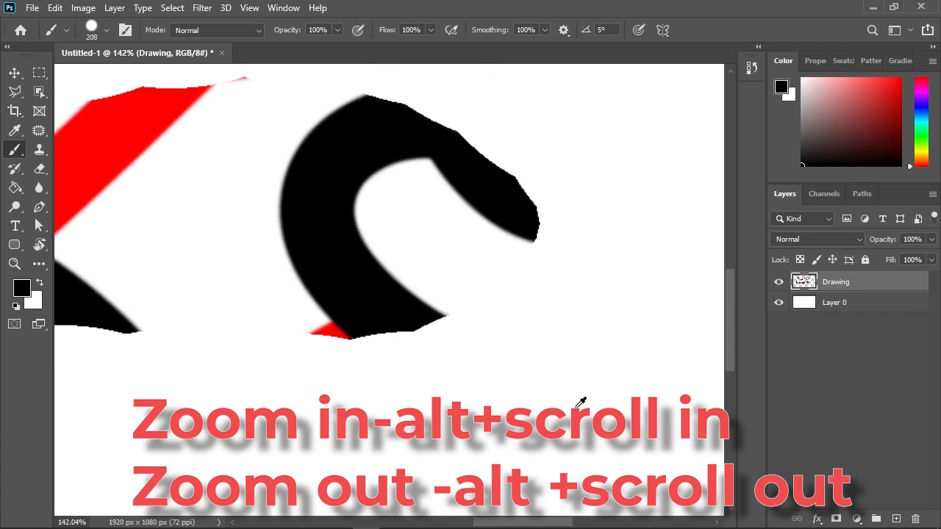
{"action": "scroll", "coordinate": [566, 389], "scroll_direction": "down", "scroll_amount": 3}
{"action": "scroll", "coordinate": [559, 397], "scroll_direction": "down", "scroll_amount": 2}
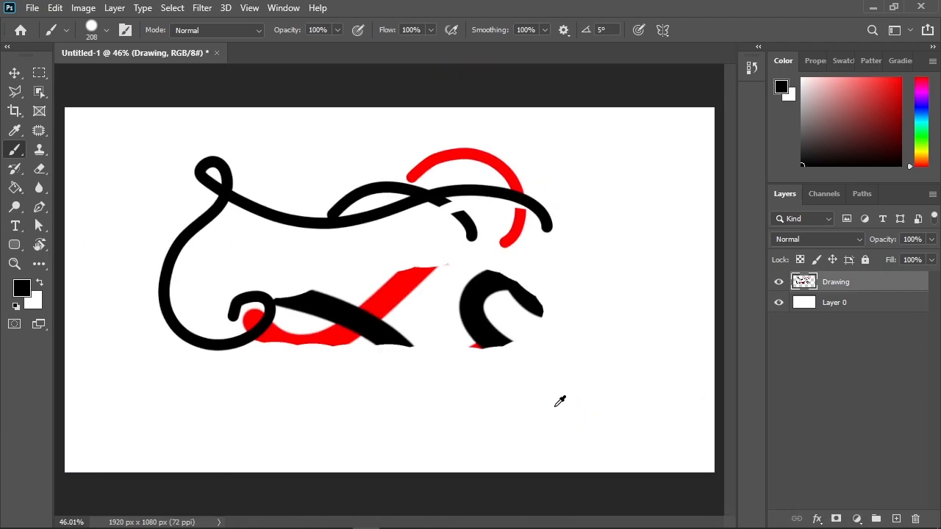
{"action": "scroll", "coordinate": [559, 399], "scroll_direction": "up", "scroll_amount": 1}
Step: Pan across the canvas with the Hand tool, magnify the red arc, and undo the stray brush dab made over it
{"action": "key", "text": "space"}
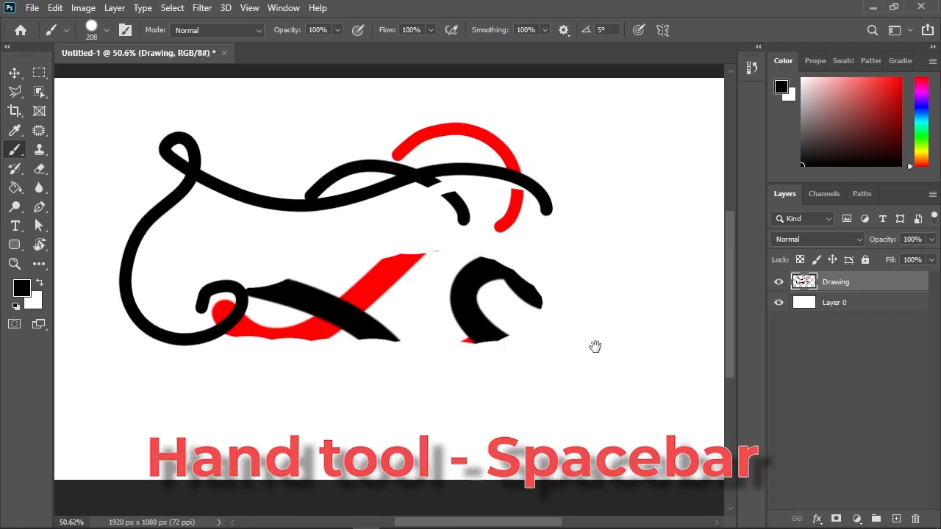
{"action": "mouse_move", "coordinate": [600, 309]}
{"action": "left_mouse_down"}
{"action": "mouse_move", "coordinate": [601, 341]}
{"action": "mouse_move", "coordinate": [479, 353]}
{"action": "mouse_move", "coordinate": [631, 171]}
{"action": "mouse_move", "coordinate": [687, 353]}
{"action": "mouse_move", "coordinate": [485, 210]}
{"action": "mouse_move", "coordinate": [568, 429]}
{"action": "left_mouse_up"}
{"action": "mouse_move", "coordinate": [358, 225]}
{"action": "left_mouse_down"}
{"action": "mouse_move", "coordinate": [544, 340]}
{"action": "mouse_move", "coordinate": [343, 245]}
{"action": "mouse_move", "coordinate": [592, 372]}
{"action": "mouse_move", "coordinate": [337, 327]}
{"action": "mouse_move", "coordinate": [287, 267]}
{"action": "mouse_move", "coordinate": [500, 353]}
{"action": "mouse_move", "coordinate": [701, 458]}
{"action": "mouse_move", "coordinate": [378, 250]}
{"action": "mouse_move", "coordinate": [676, 351]}
{"action": "left_mouse_up"}
{"action": "scroll", "coordinate": [321, 206], "scroll_direction": "up", "scroll_amount": 10}
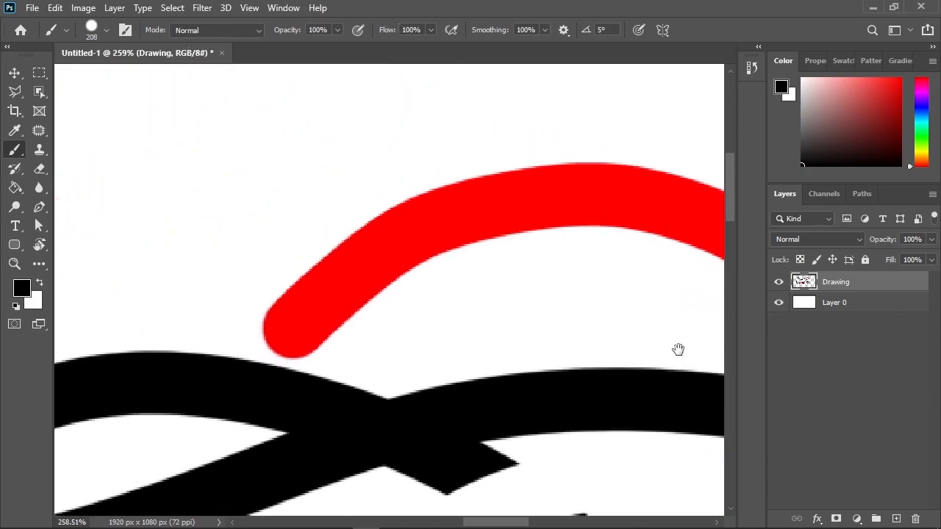
{"action": "left_click", "coordinate": [470, 320]}
{"action": "key", "text": "ctrl+z"}
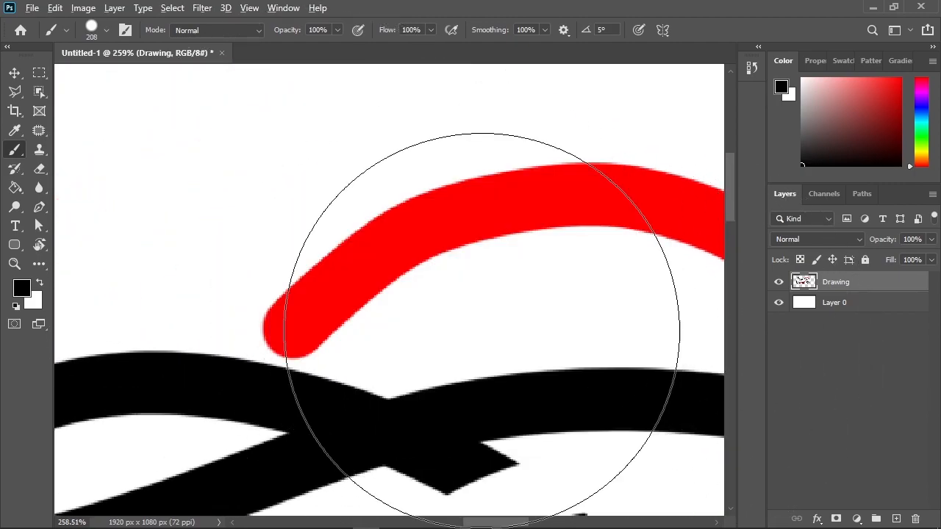
Step: Undo back past the long looping black stroke so that it is removed from the drawing
{"action": "scroll", "coordinate": [485, 364], "scroll_direction": "down", "scroll_amount": 10}
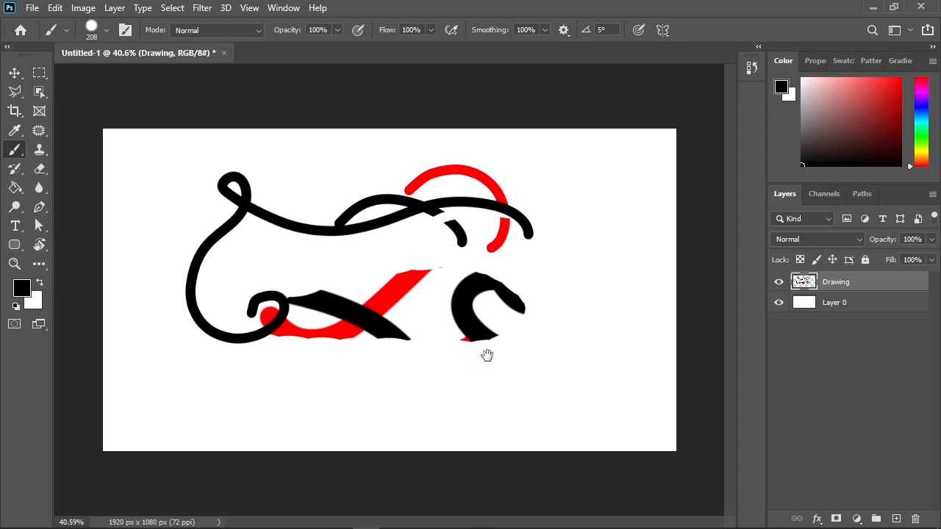
{"action": "scroll", "coordinate": [441, 298], "scroll_direction": "up", "scroll_amount": 1}
{"action": "scroll", "coordinate": [430, 301], "scroll_direction": "down", "scroll_amount": 1}
{"action": "key", "text": "space"}
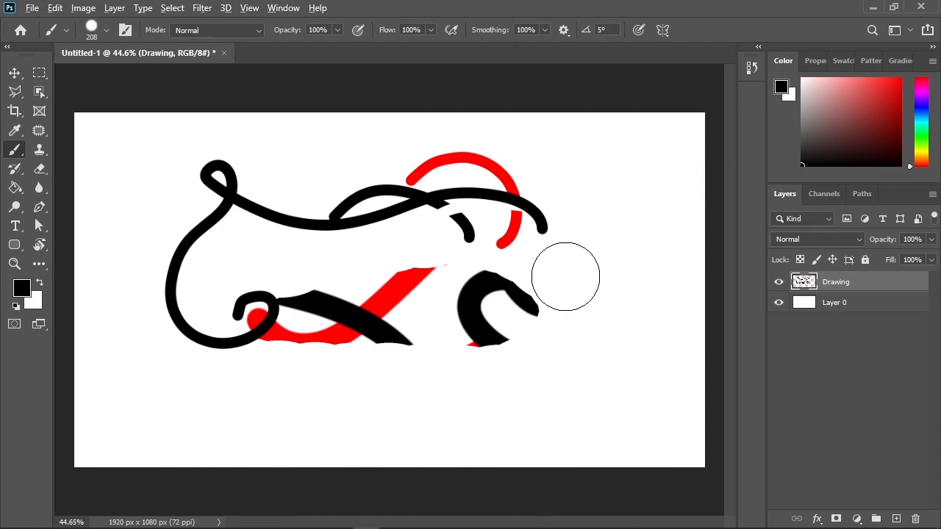
{"action": "scroll", "coordinate": [556, 277], "scroll_direction": "up", "scroll_amount": 3}
{"action": "key", "text": "space"}
{"action": "mouse_move", "coordinate": [546, 273]}
{"action": "left_mouse_down"}
{"action": "mouse_move", "coordinate": [334, 390]}
{"action": "mouse_move", "coordinate": [632, 105]}
{"action": "mouse_move", "coordinate": [724, 486]}
{"action": "mouse_move", "coordinate": [634, 309]}
{"action": "mouse_move", "coordinate": [647, 318]}
{"action": "left_mouse_up"}
{"action": "key", "text": "ctrl+z"}
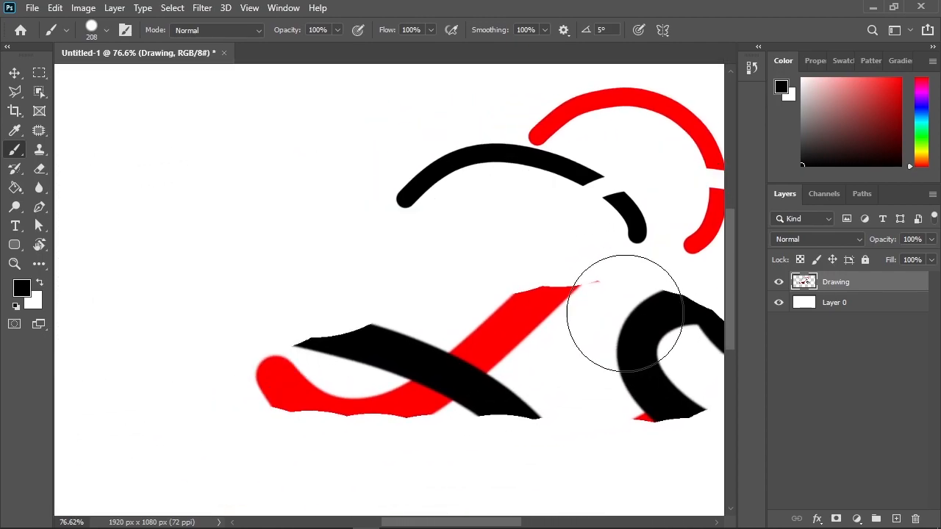
{"action": "scroll", "coordinate": [561, 311], "scroll_direction": "down", "scroll_amount": 4}
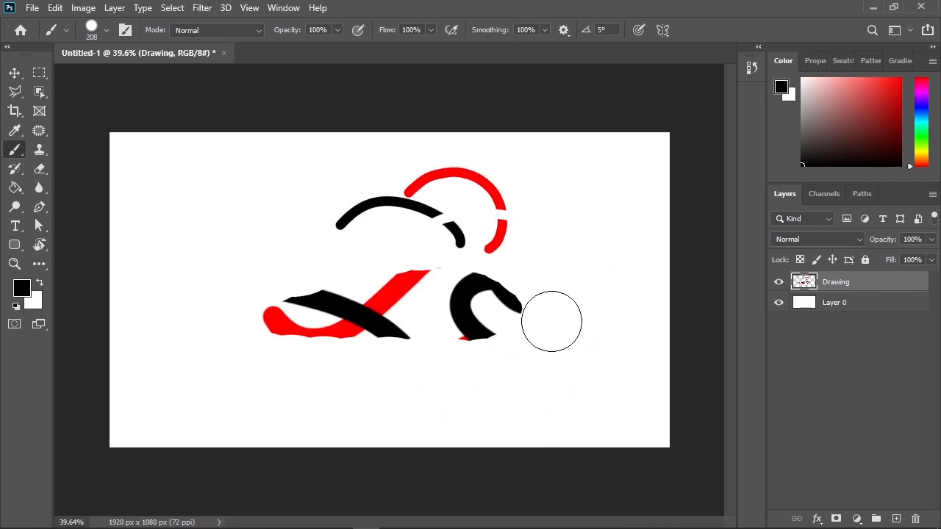
Step: Switch to the Eraser and reduce its size to 339 px directly on the canvas
{"action": "left_click", "coordinate": [40, 169]}
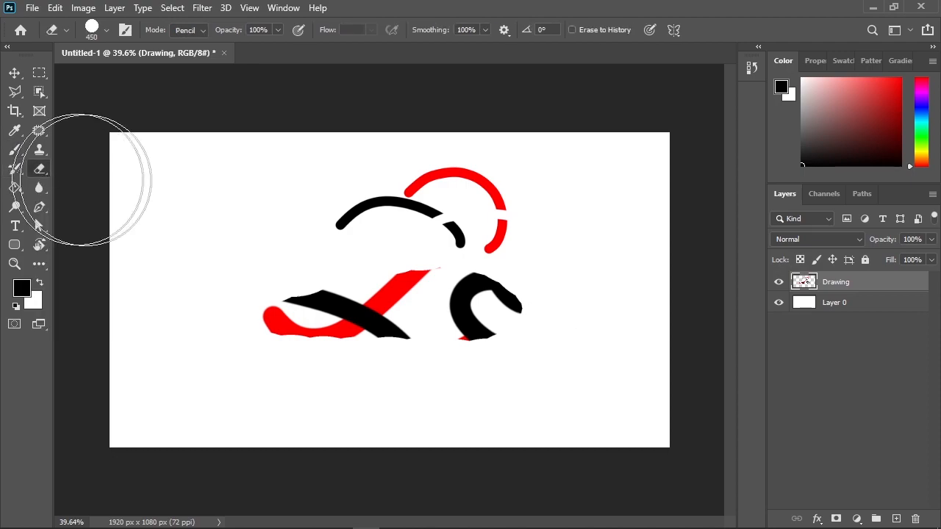
{"action": "mouse_move", "coordinate": [257, 245]}
{"action": "left_mouse_down"}
{"action": "mouse_move", "coordinate": [285, 245]}
{"action": "mouse_move", "coordinate": [200, 242]}
{"action": "mouse_move", "coordinate": [252, 213]}
{"action": "mouse_move", "coordinate": [267, 130]}
{"action": "mouse_move", "coordinate": [256, 345]}
{"action": "left_mouse_up"}
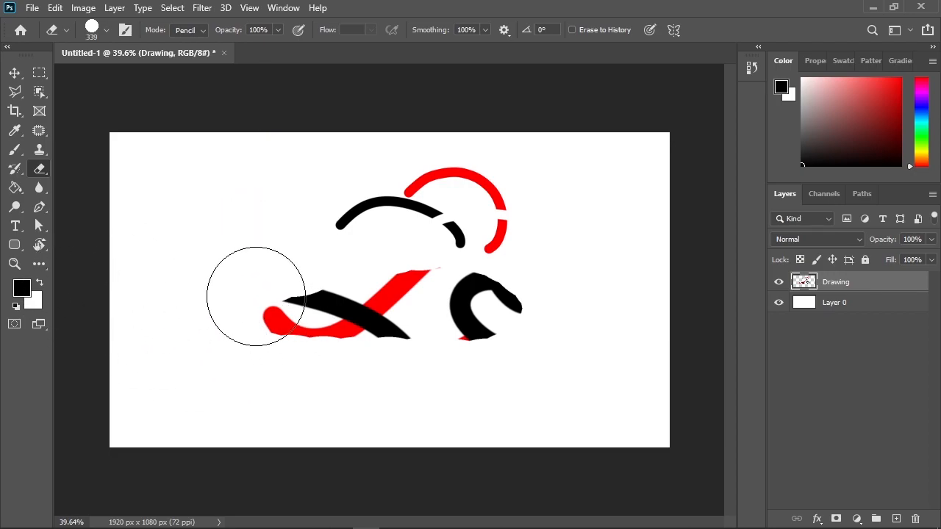
Step: Fill the empty area around the strokes on the Drawing layer with dark red using the Paint Bucket
{"action": "left_click", "coordinate": [16, 190]}
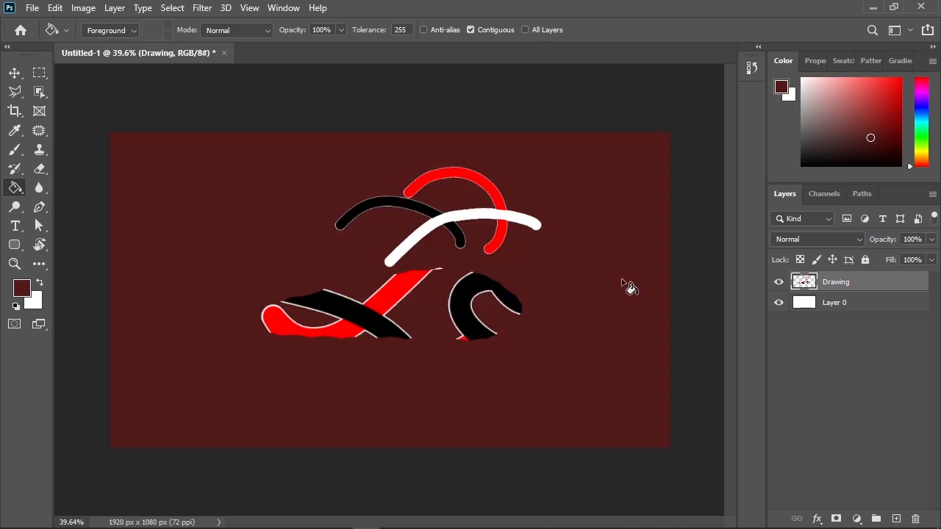
{"action": "left_click", "coordinate": [631, 289]}
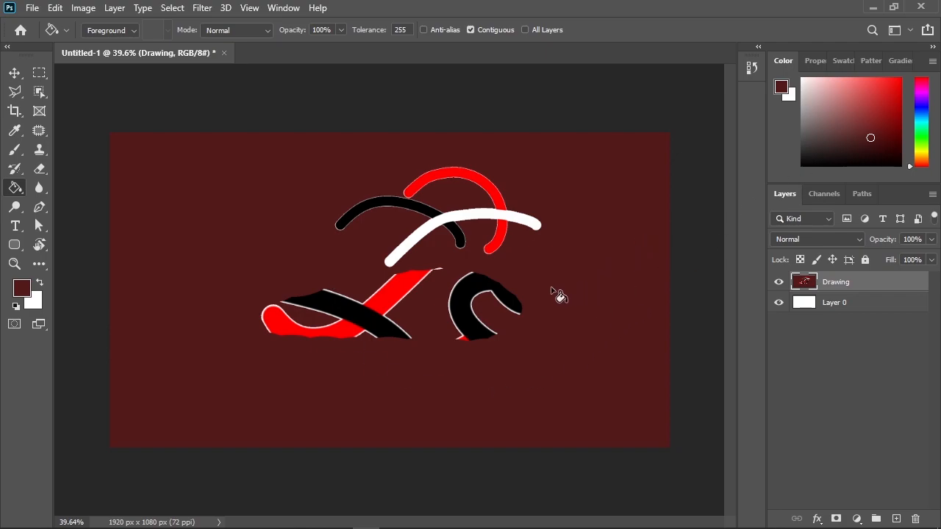
Step: Undo the dark red fill and sample white, red and black in turn from the canvas as the foreground color
{"action": "key", "text": "alt"}
{"action": "left_click", "coordinate": [530, 217], "text": "alt"}
{"action": "left_click", "coordinate": [388, 362]}
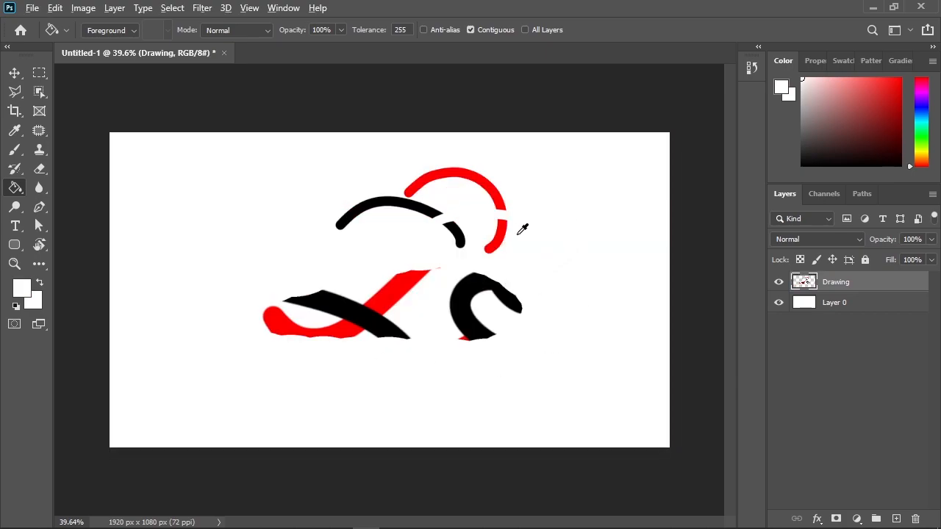
{"action": "left_click", "coordinate": [495, 200], "text": "alt"}
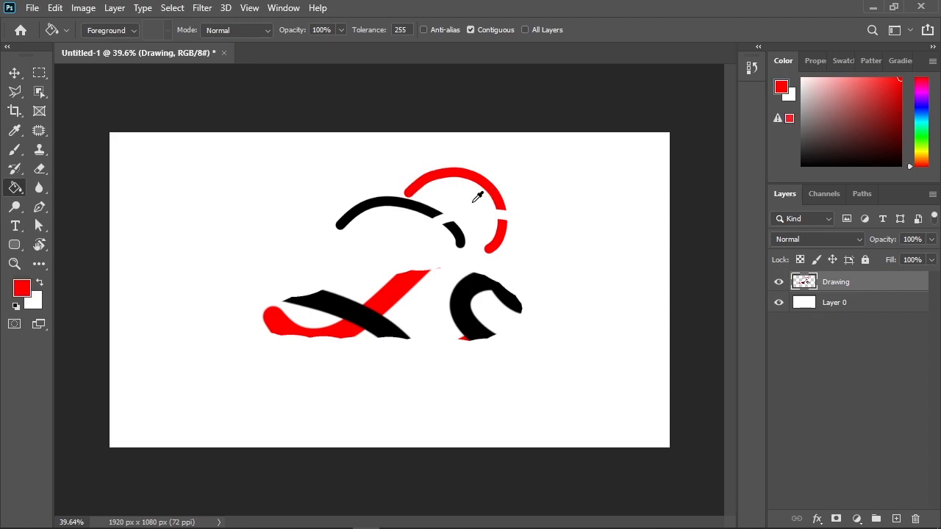
{"action": "left_click", "coordinate": [433, 213], "text": "alt"}
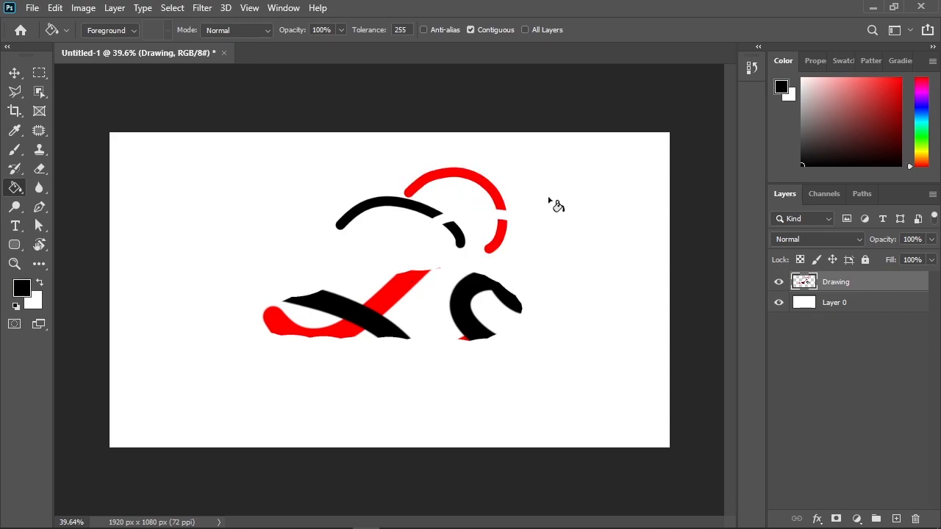
{"action": "right_click", "coordinate": [19, 190]}
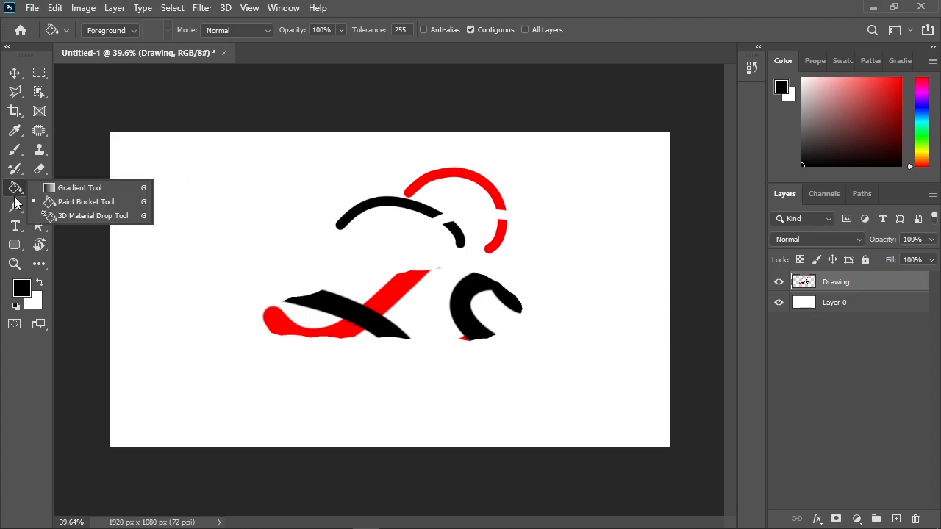
{"action": "left_click", "coordinate": [17, 192]}
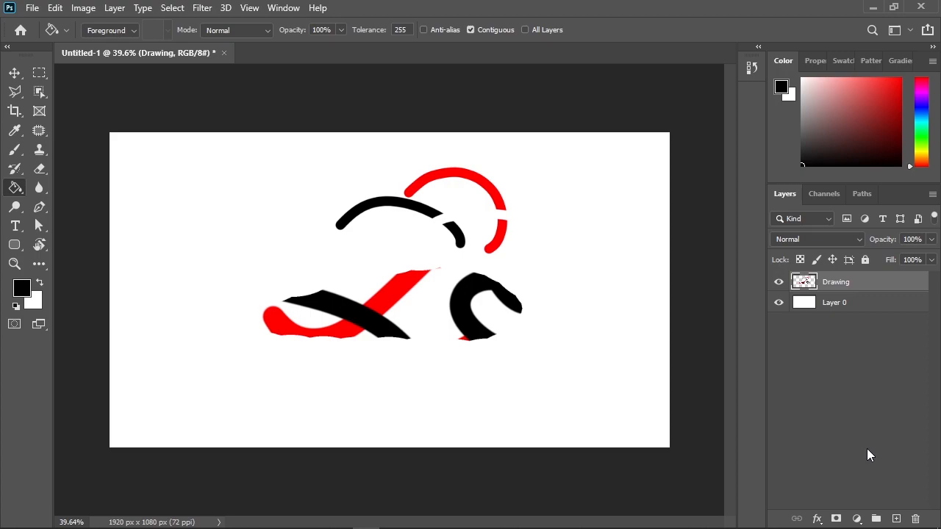
Step: Add two new layers above the Drawing layer, delete the upper one, and clear the layer selection
{"action": "left_click", "coordinate": [897, 519]}
{"action": "left_click", "coordinate": [897, 518]}
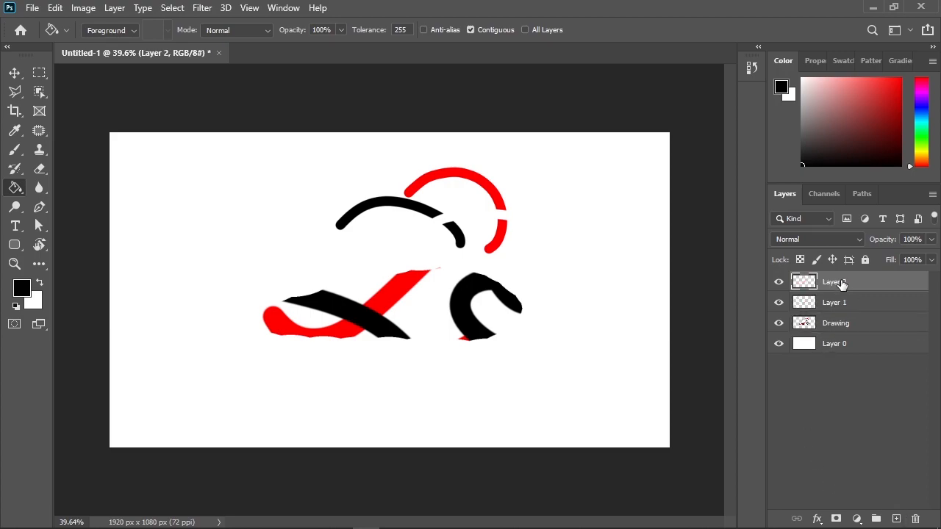
{"action": "key", "text": "Delete"}
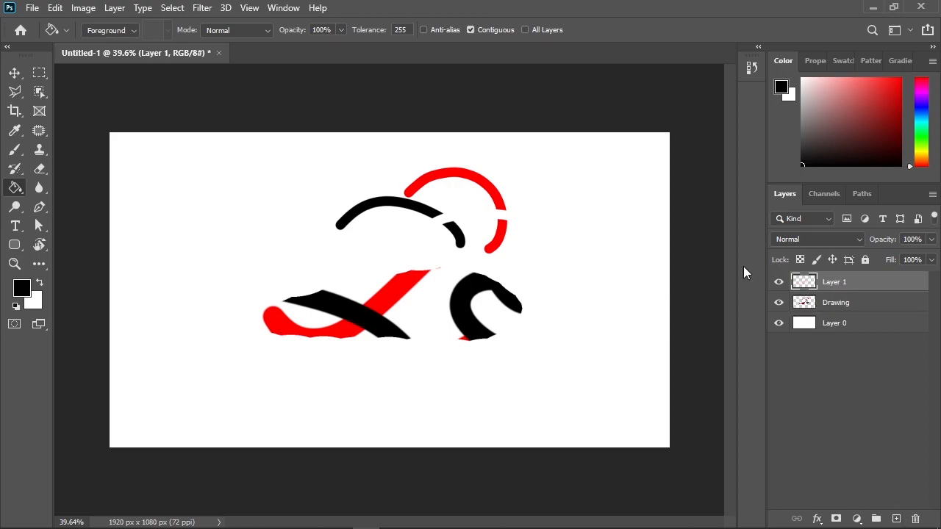
{"action": "double_click", "coordinate": [832, 281]}
{"action": "left_click", "coordinate": [876, 344]}
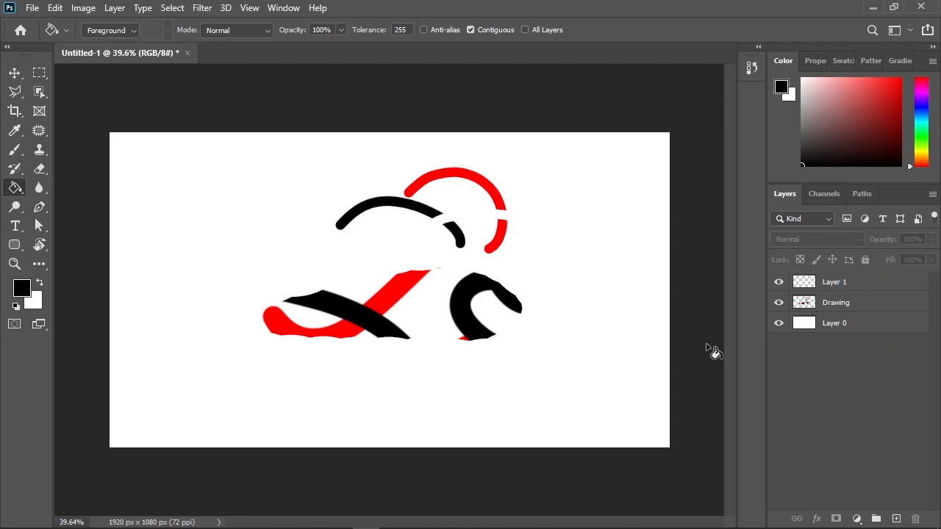
Step: Paint a thick, winding bright yellow brush stroke across the drawing on Layer 1
{"action": "left_click", "coordinate": [14, 150]}
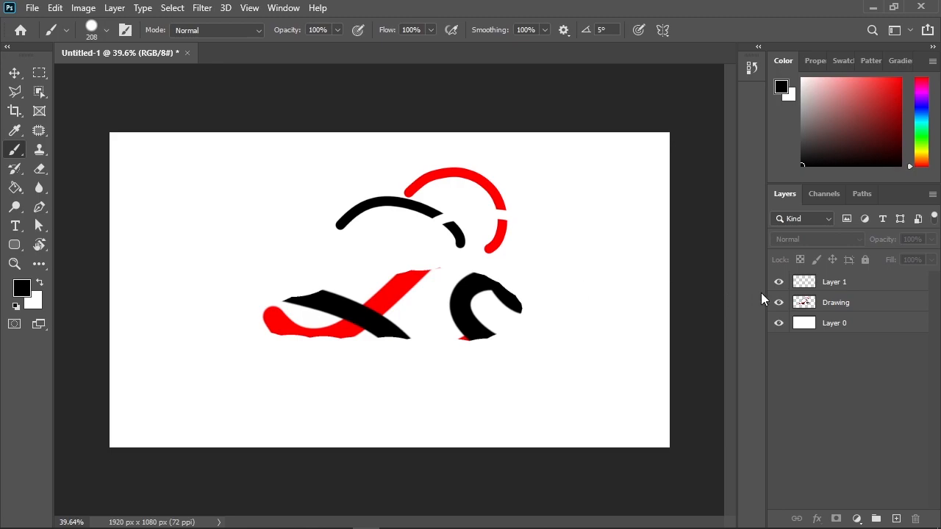
{"action": "left_click", "coordinate": [884, 285]}
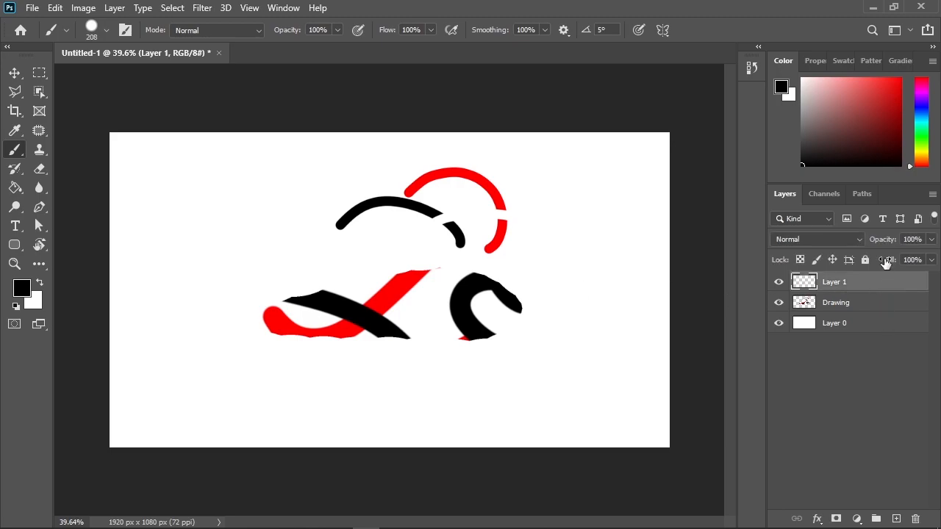
{"action": "left_click_drag", "start_coordinate": [927, 156], "coordinate": [926, 150]}
{"action": "left_click", "coordinate": [900, 78]}
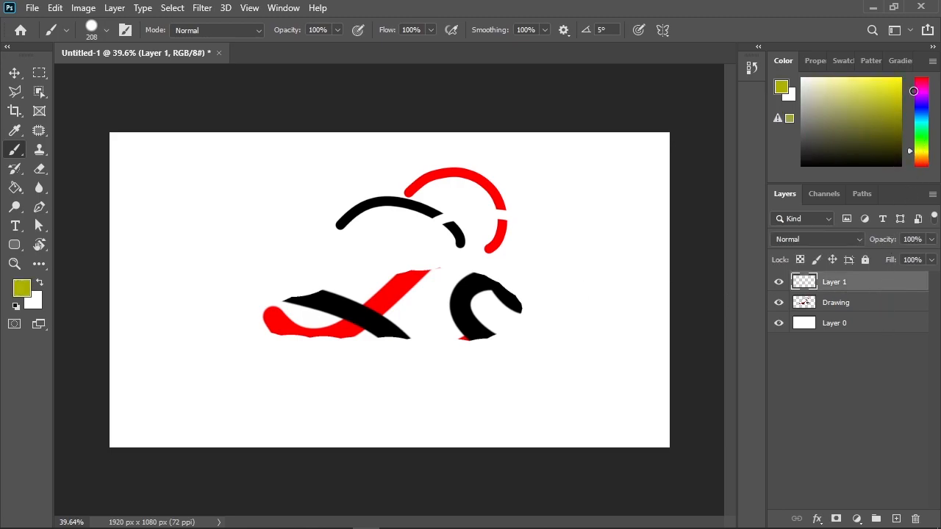
{"action": "mouse_move", "coordinate": [603, 228]}
{"action": "left_mouse_down"}
{"action": "mouse_move", "coordinate": [567, 178]}
{"action": "mouse_move", "coordinate": [308, 212]}
{"action": "mouse_move", "coordinate": [261, 347]}
{"action": "mouse_move", "coordinate": [420, 273]}
{"action": "mouse_move", "coordinate": [574, 353]}
{"action": "mouse_move", "coordinate": [338, 358]}
{"action": "mouse_move", "coordinate": [323, 393]}
{"action": "left_mouse_up"}
{"action": "left_click_drag", "start_coordinate": [407, 409], "coordinate": [409, 406]}
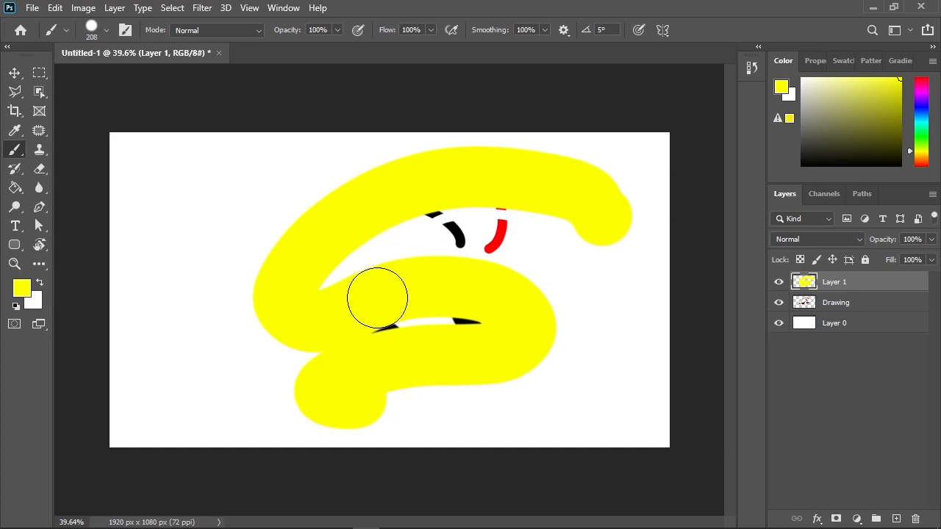
Step: Reorder the layers so that Drawing sits above Layer 1
{"action": "left_click", "coordinate": [825, 420]}
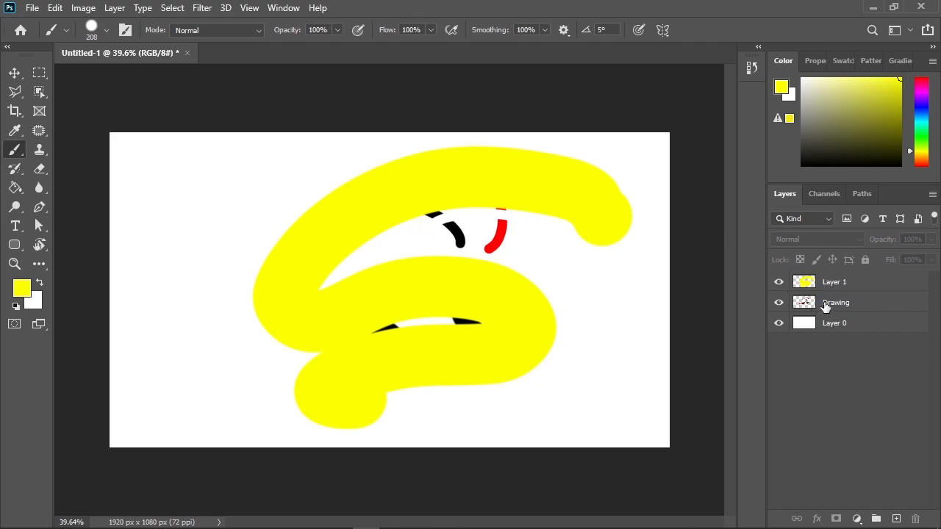
{"action": "left_click_drag", "start_coordinate": [825, 306], "coordinate": [826, 282]}
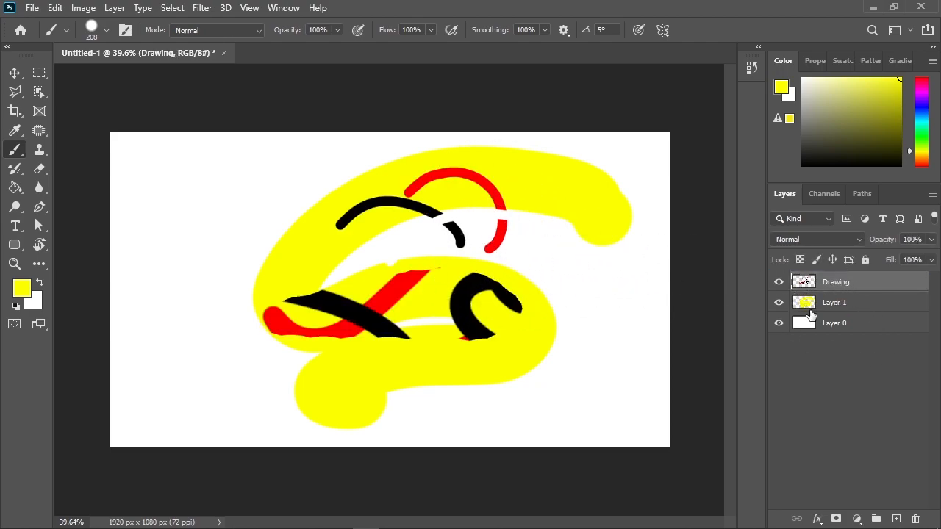
Step: Raise Layer 0 to the top of the layer stack, and return it to the bottom
{"action": "double_click", "coordinate": [848, 329]}
{"action": "key", "text": "Return"}
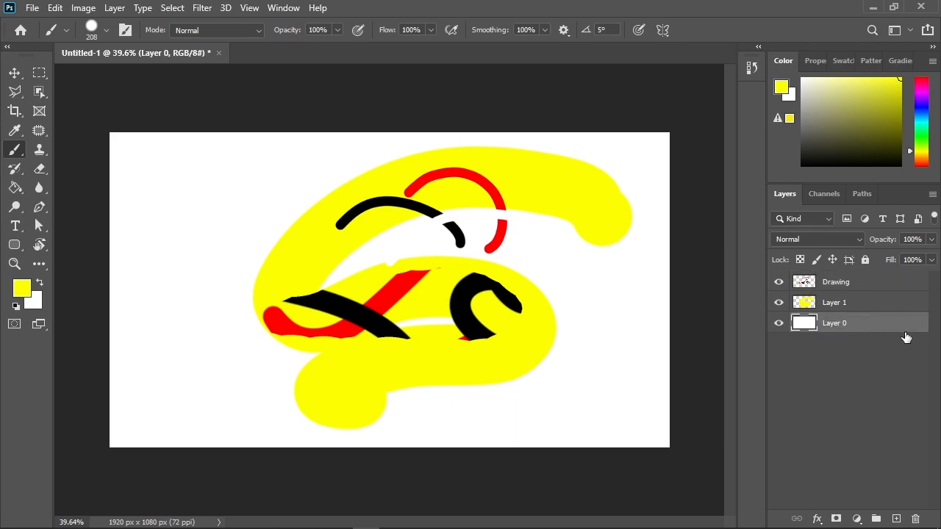
{"action": "left_click_drag", "start_coordinate": [862, 335], "coordinate": [867, 276]}
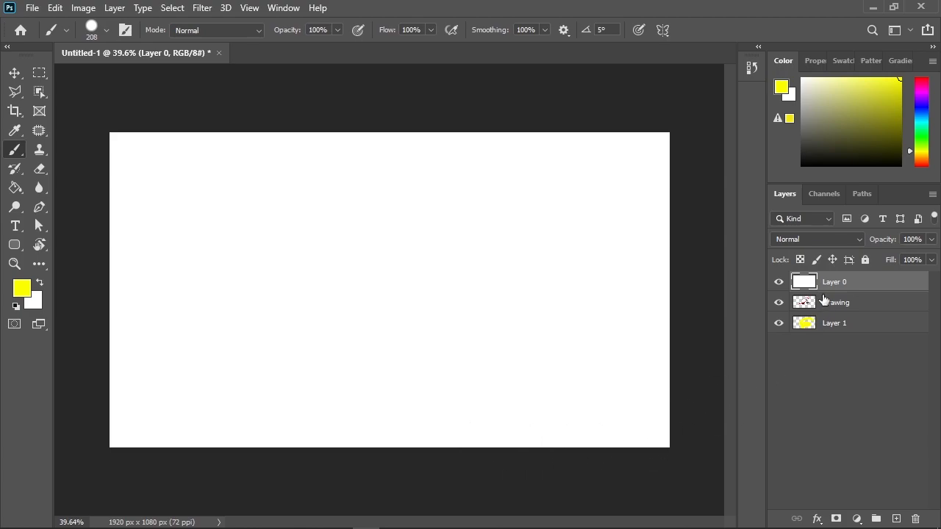
{"action": "left_click_drag", "start_coordinate": [851, 287], "coordinate": [846, 335]}
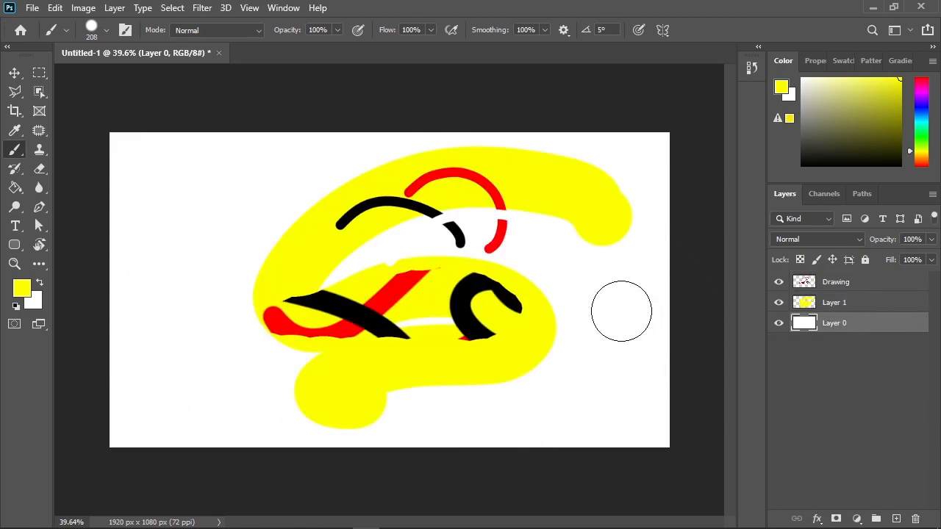
Step: Reposition the Drawing layer's red, black and white strokes on the canvas with the Move tool
{"action": "left_click", "coordinate": [879, 284]}
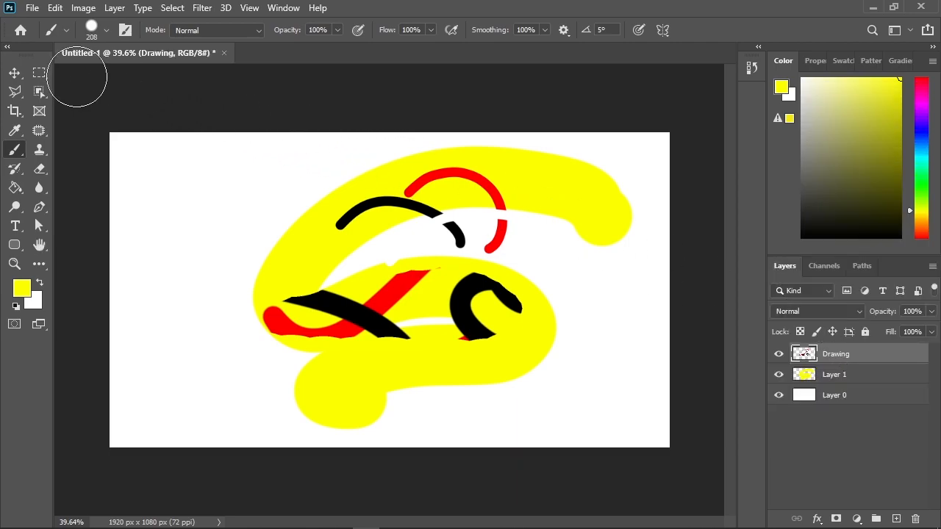
{"action": "left_click", "coordinate": [14, 72]}
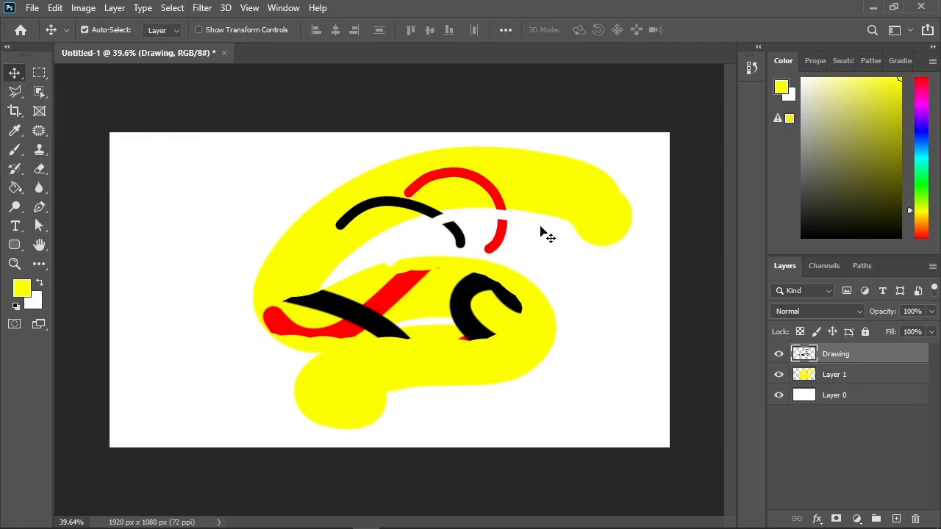
{"action": "mouse_move", "coordinate": [438, 176]}
{"action": "left_mouse_down"}
{"action": "mouse_move", "coordinate": [462, 190]}
{"action": "mouse_move", "coordinate": [487, 235]}
{"action": "mouse_move", "coordinate": [437, 326]}
{"action": "mouse_move", "coordinate": [481, 181]}
{"action": "mouse_move", "coordinate": [601, 242]}
{"action": "mouse_move", "coordinate": [331, 184]}
{"action": "mouse_move", "coordinate": [321, 193]}
{"action": "mouse_move", "coordinate": [351, 263]}
{"action": "mouse_move", "coordinate": [746, 235]}
{"action": "mouse_move", "coordinate": [588, 237]}
{"action": "mouse_move", "coordinate": [300, 191]}
{"action": "mouse_move", "coordinate": [299, 144]}
{"action": "left_mouse_up"}
{"action": "left_click_drag", "start_coordinate": [266, 184], "coordinate": [502, 277]}
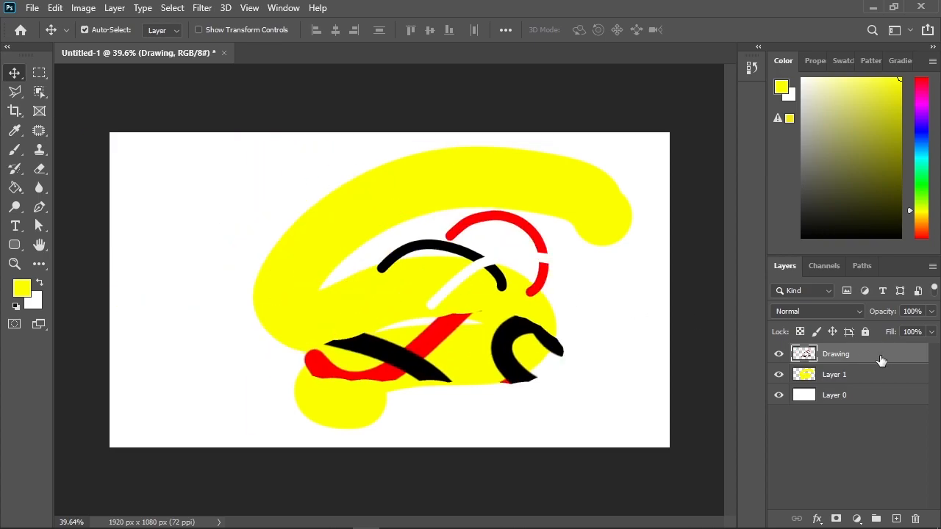
Step: Separate the artwork by moving the yellow stroke to the canvas's upper left and the Drawing strokes to its lower right
{"action": "left_click", "coordinate": [846, 380]}
{"action": "mouse_move", "coordinate": [625, 228]}
{"action": "left_mouse_down"}
{"action": "mouse_move", "coordinate": [435, 264]}
{"action": "mouse_move", "coordinate": [513, 213]}
{"action": "mouse_move", "coordinate": [499, 200]}
{"action": "left_mouse_up"}
{"action": "left_click_drag", "start_coordinate": [536, 248], "coordinate": [633, 264]}
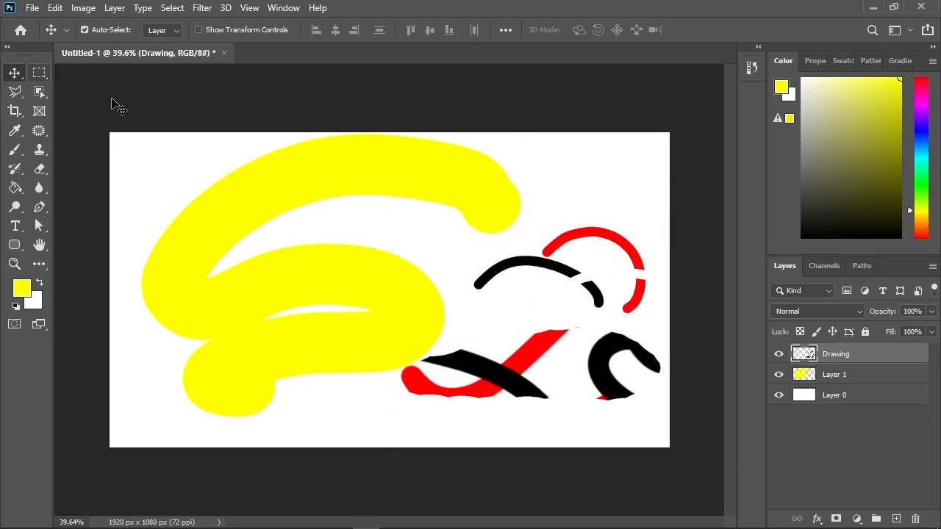
Step: Hide the Drawing layer and move Layer 1's yellow stroke back toward the middle of the canvas
{"action": "left_click", "coordinate": [780, 354]}
{"action": "left_click", "coordinate": [836, 376]}
{"action": "mouse_move", "coordinate": [332, 269]}
{"action": "left_mouse_down"}
{"action": "mouse_move", "coordinate": [451, 314]}
{"action": "mouse_move", "coordinate": [349, 287]}
{"action": "mouse_move", "coordinate": [366, 334]}
{"action": "mouse_move", "coordinate": [371, 301]}
{"action": "mouse_move", "coordinate": [360, 340]}
{"action": "mouse_move", "coordinate": [391, 300]}
{"action": "left_mouse_up"}
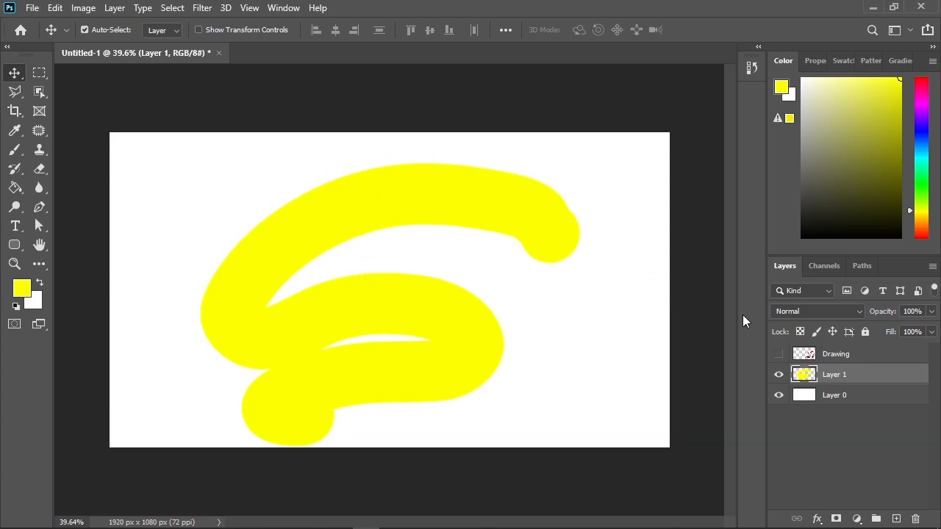
Step: Select the yellow stroke's upper right end with a rectangular marquee and move that piece to the canvas's upper left corner
{"action": "left_click", "coordinate": [42, 75]}
{"action": "mouse_move", "coordinate": [616, 164]}
{"action": "left_mouse_down"}
{"action": "mouse_move", "coordinate": [473, 273]}
{"action": "mouse_move", "coordinate": [435, 255]}
{"action": "left_mouse_up"}
{"action": "mouse_move", "coordinate": [478, 211]}
{"action": "left_mouse_down"}
{"action": "mouse_move", "coordinate": [539, 210]}
{"action": "mouse_move", "coordinate": [549, 183]}
{"action": "mouse_move", "coordinate": [476, 205]}
{"action": "mouse_move", "coordinate": [477, 227]}
{"action": "left_mouse_up"}
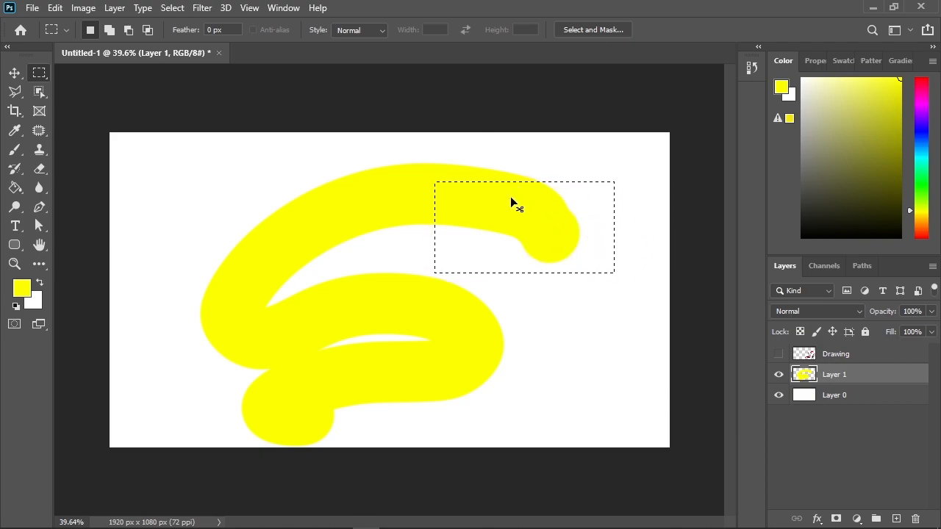
{"action": "mouse_move", "coordinate": [524, 208]}
{"action": "left_mouse_down"}
{"action": "mouse_move", "coordinate": [568, 249]}
{"action": "mouse_move", "coordinate": [618, 358]}
{"action": "mouse_move", "coordinate": [184, 186]}
{"action": "left_mouse_up"}
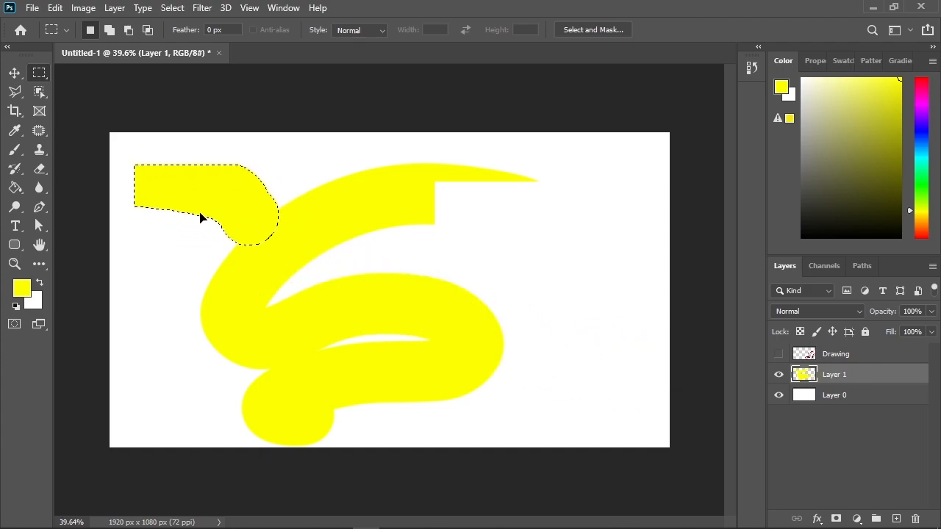
{"action": "left_click", "coordinate": [14, 72]}
{"action": "left_click_drag", "start_coordinate": [235, 200], "coordinate": [221, 188]}
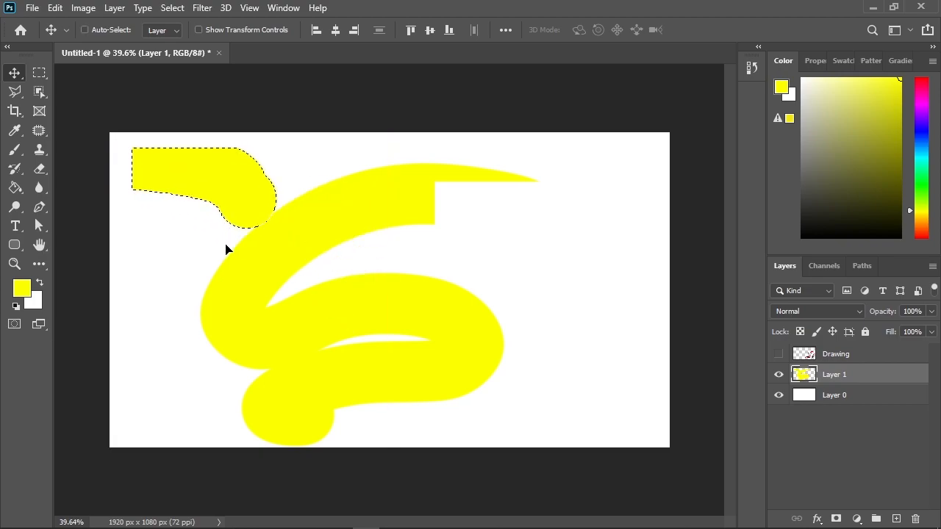
Step: Return to the Rectangular Marquee tool and deselect the moved yellow piece
{"action": "key", "text": "ctrl"}
{"action": "left_click", "coordinate": [39, 73]}
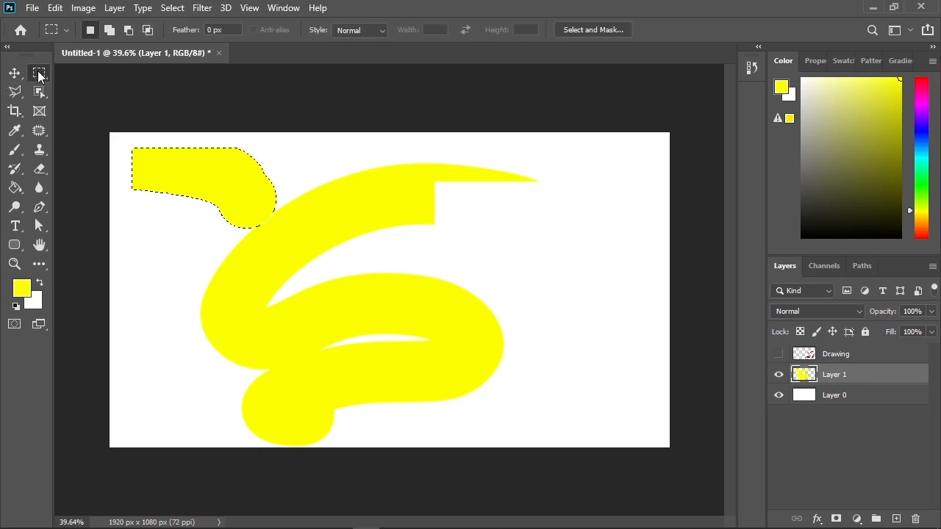
{"action": "right_click", "coordinate": [238, 191]}
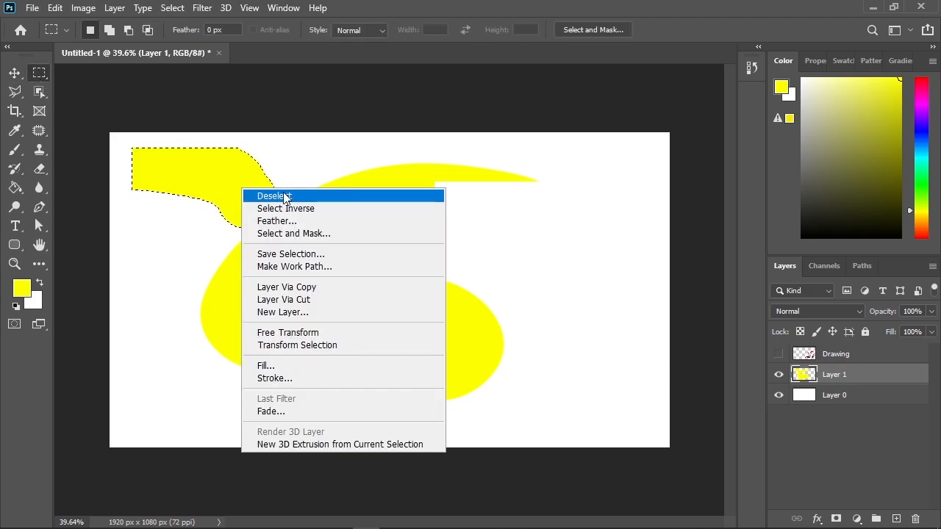
{"action": "key", "text": "Escape"}
{"action": "key", "text": "ctrl+d"}
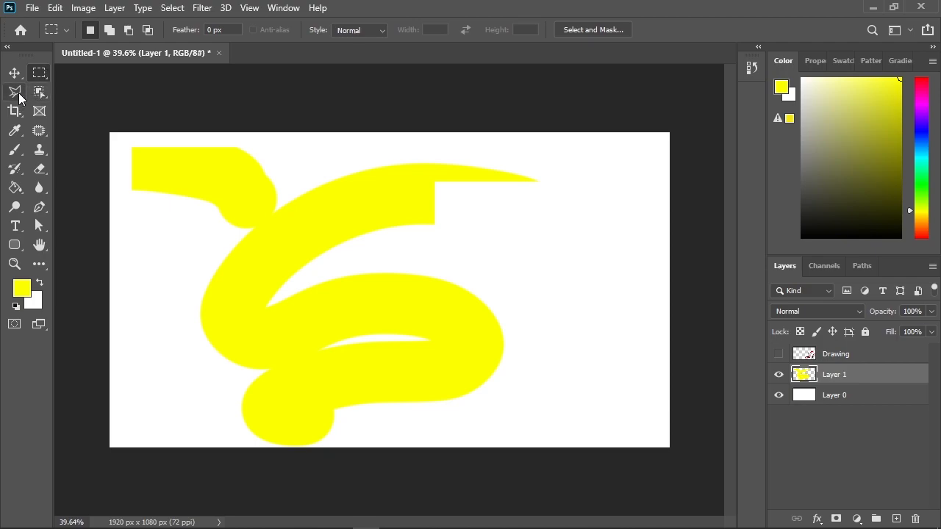
Step: Look through the Marquee, Lasso and Object Selection tools, and keep the Rectangular Marquee active
{"action": "right_click", "coordinate": [41, 70]}
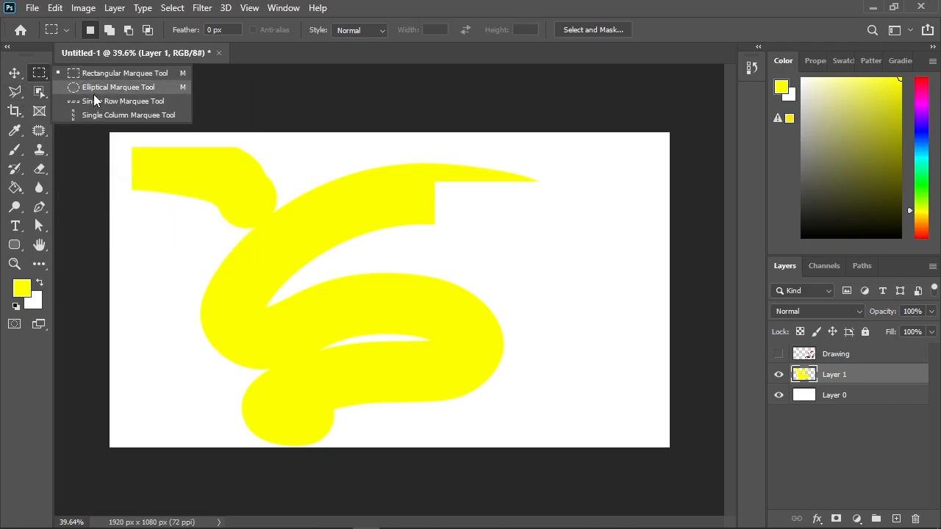
{"action": "left_click", "coordinate": [82, 75]}
{"action": "left_click", "coordinate": [14, 92]}
{"action": "left_click", "coordinate": [37, 92]}
{"action": "left_click", "coordinate": [40, 73]}
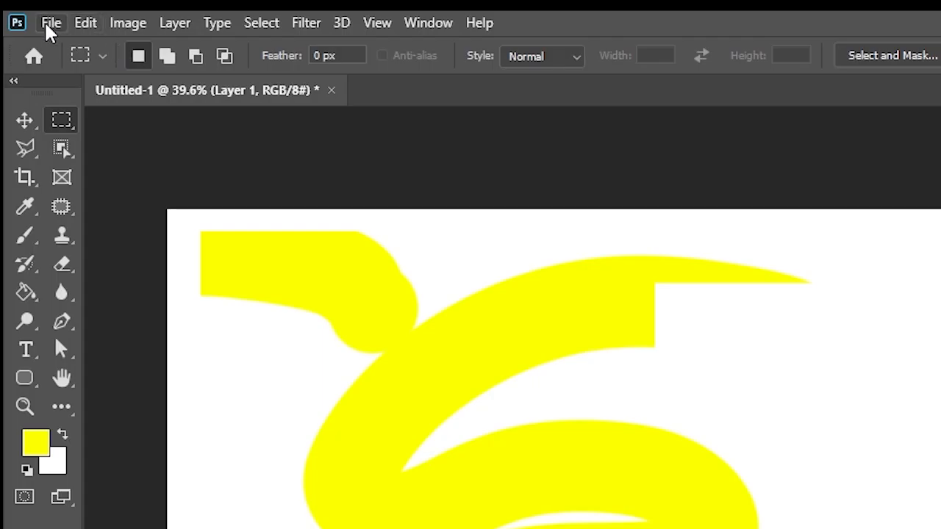
Step: Examine the file name and format options for saving the document on the computer, and leave without saving
{"action": "left_click", "coordinate": [30, 9]}
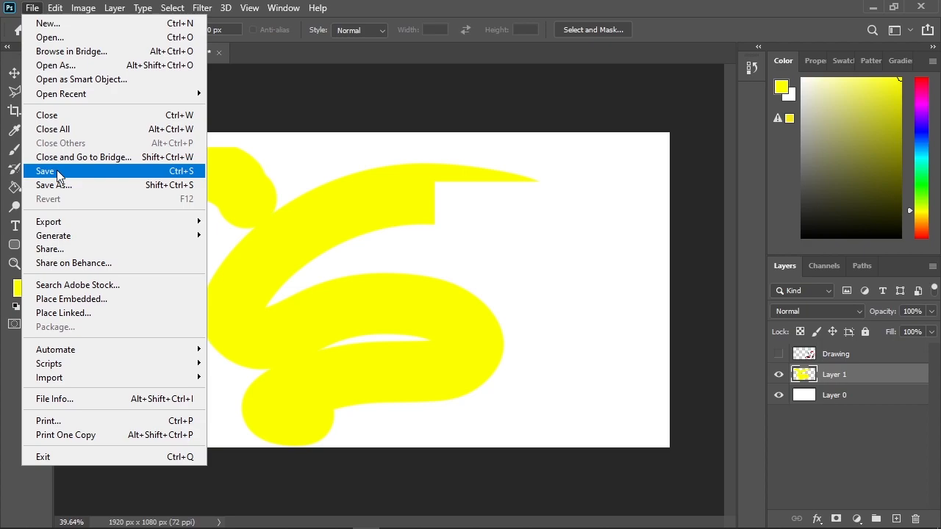
{"action": "left_click", "coordinate": [82, 269]}
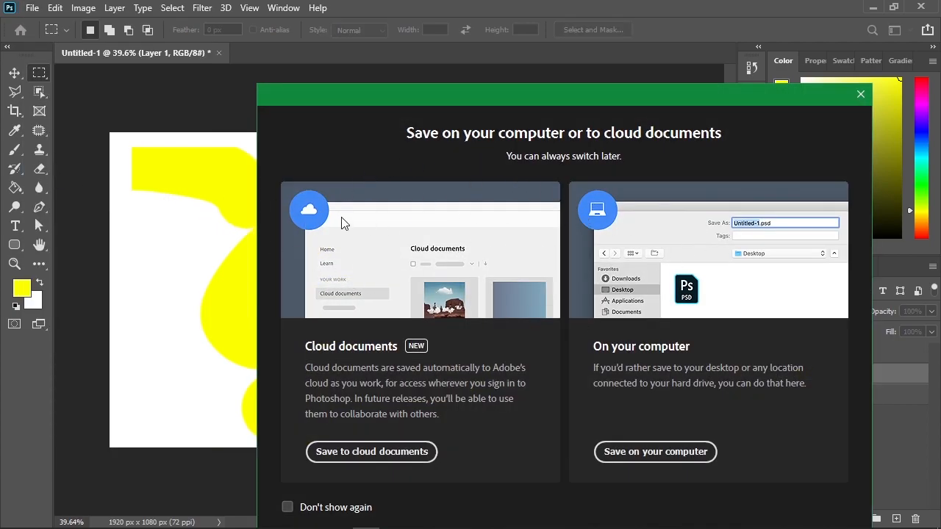
{"action": "left_click", "coordinate": [644, 452]}
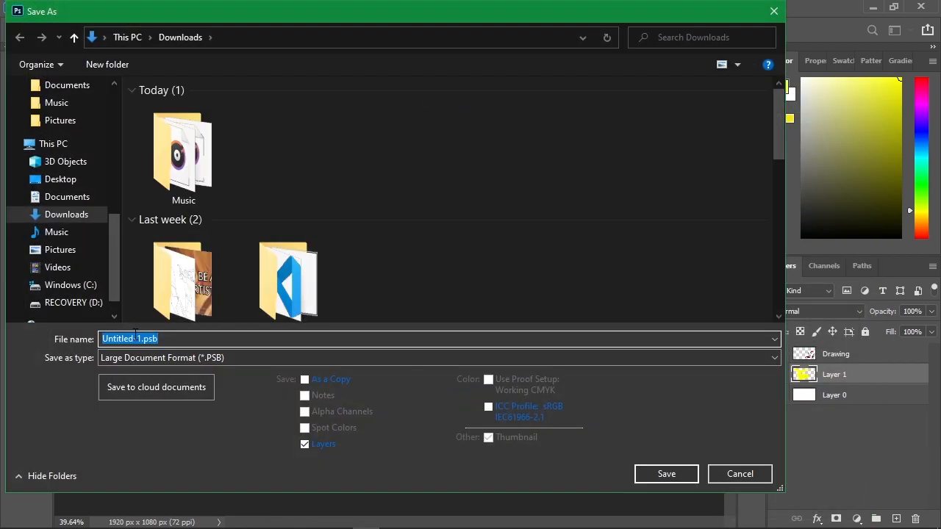
{"action": "left_click", "coordinate": [750, 474]}
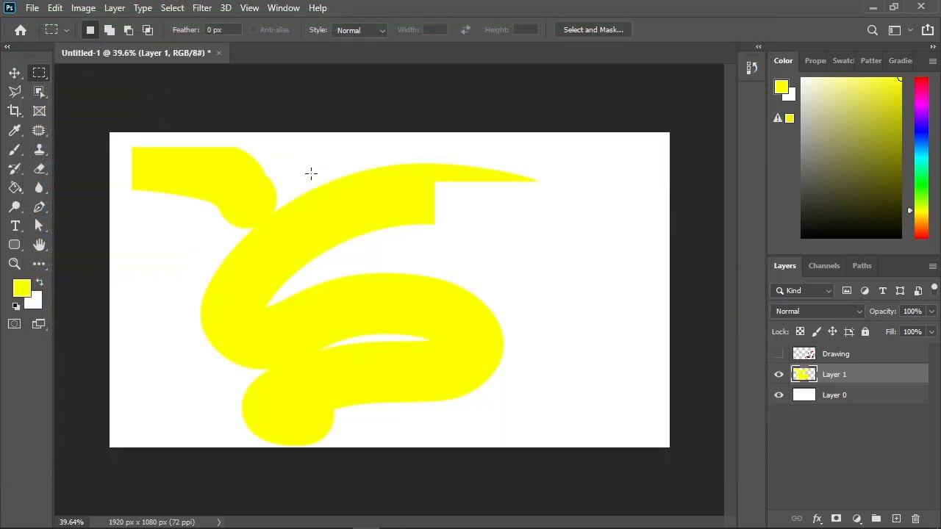
Step: Look through the list of recently opened files without opening any of them
{"action": "left_click", "coordinate": [32, 7]}
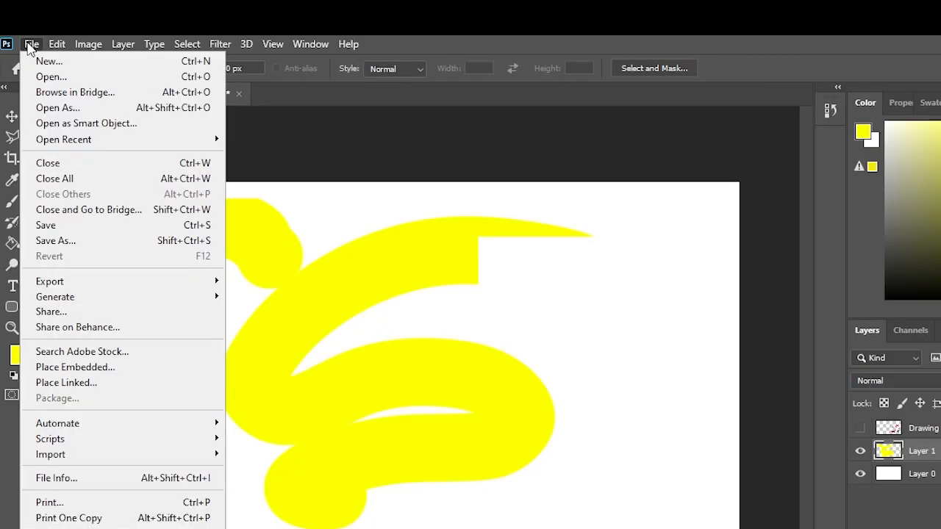
{"action": "mouse_move", "coordinate": [195, 144]}
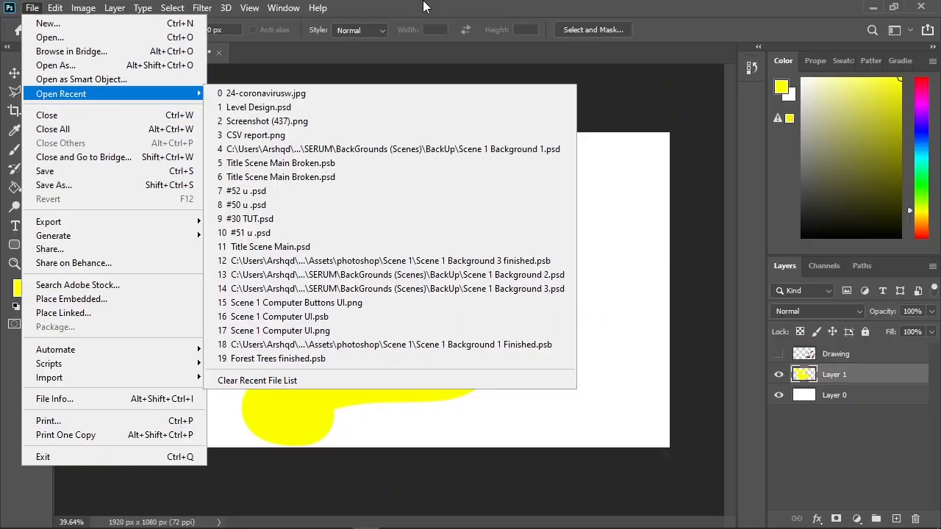
{"action": "left_click", "coordinate": [476, 43]}
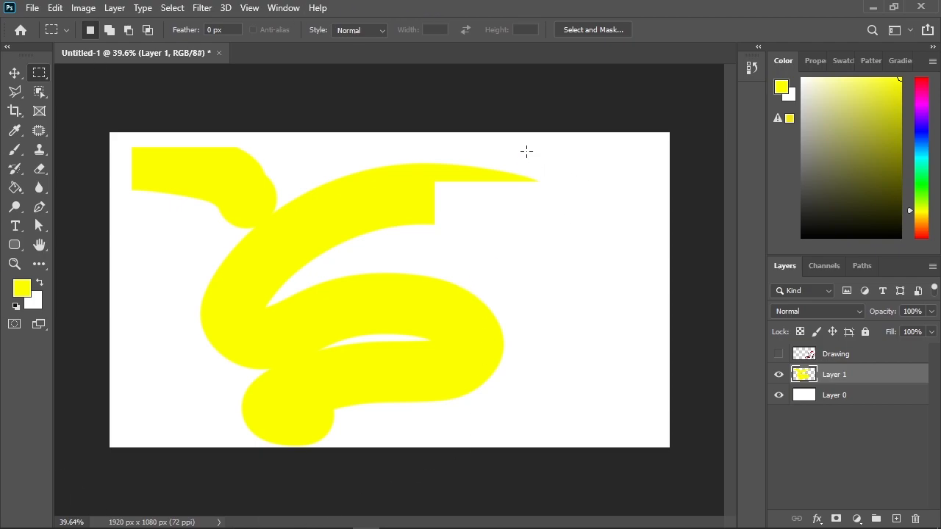
Step: Open the Export As settings for the document and move the dialog fully into view
{"action": "left_click", "coordinate": [30, 7]}
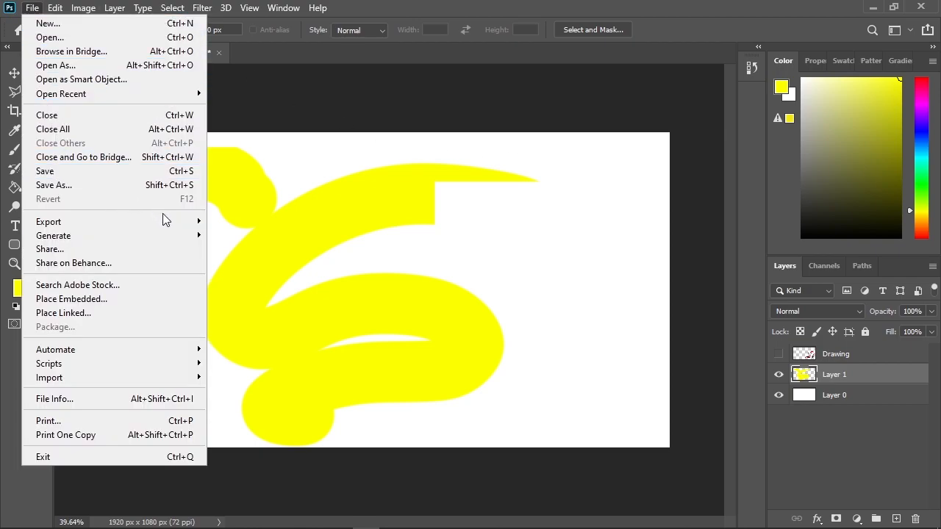
{"action": "mouse_move", "coordinate": [164, 220]}
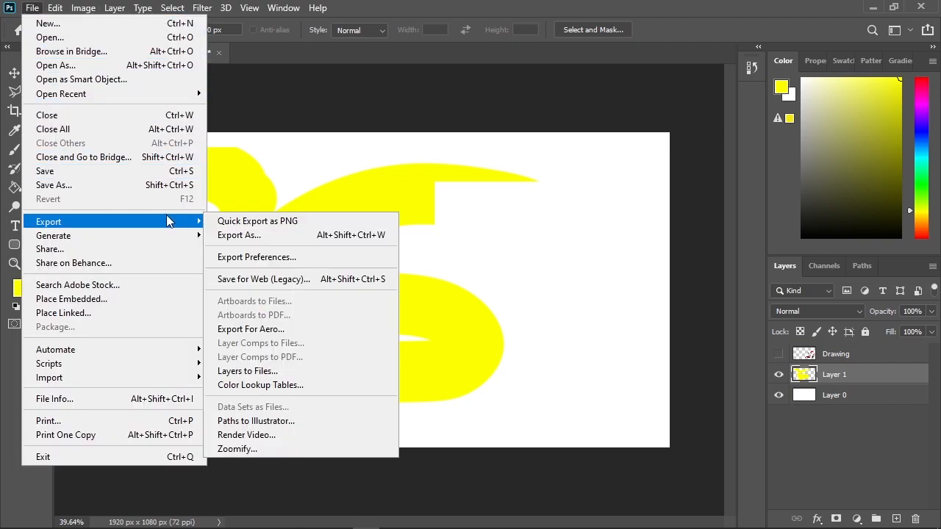
{"action": "left_click", "coordinate": [253, 235]}
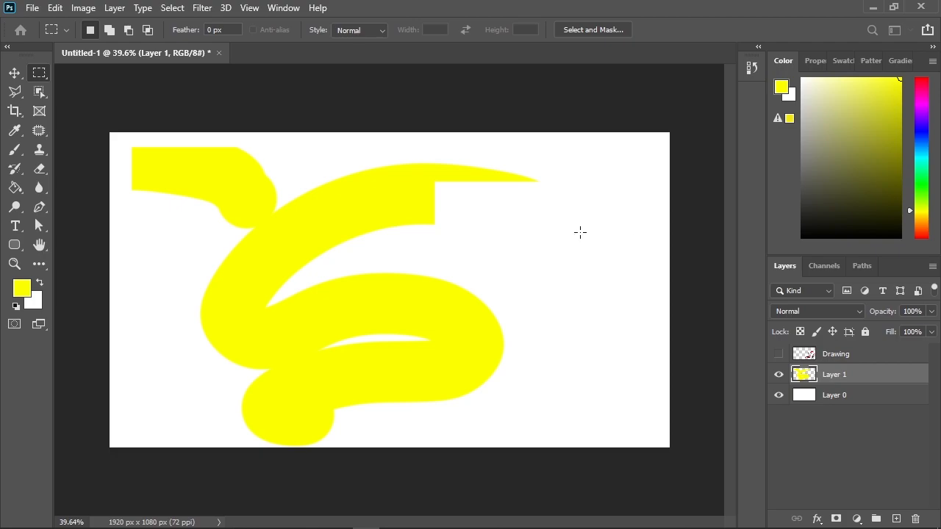
{"action": "left_click", "coordinate": [33, 7]}
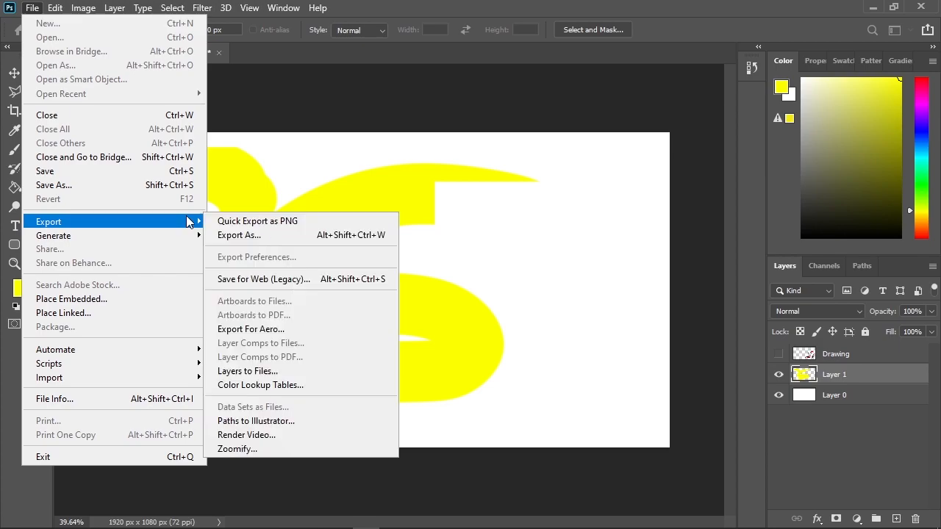
{"action": "left_click", "coordinate": [289, 236]}
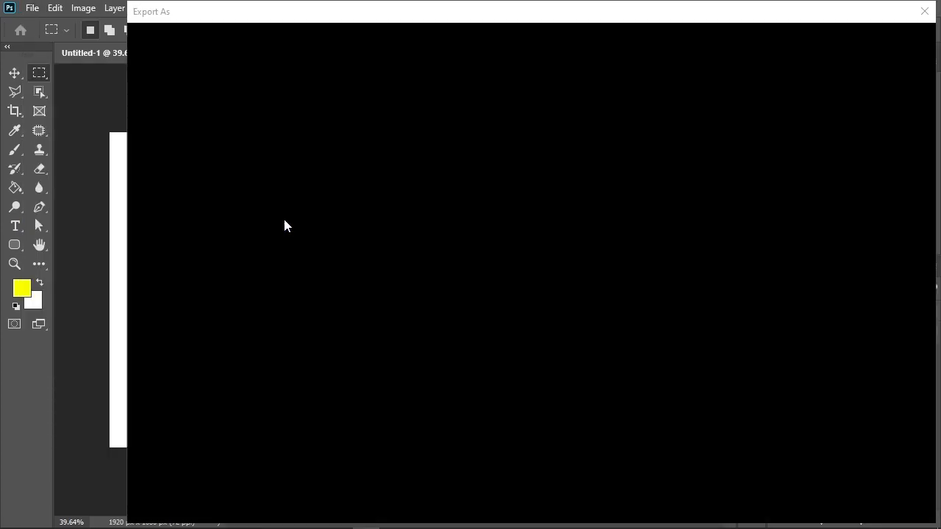
{"action": "left_click_drag", "start_coordinate": [221, 9], "coordinate": [251, 90]}
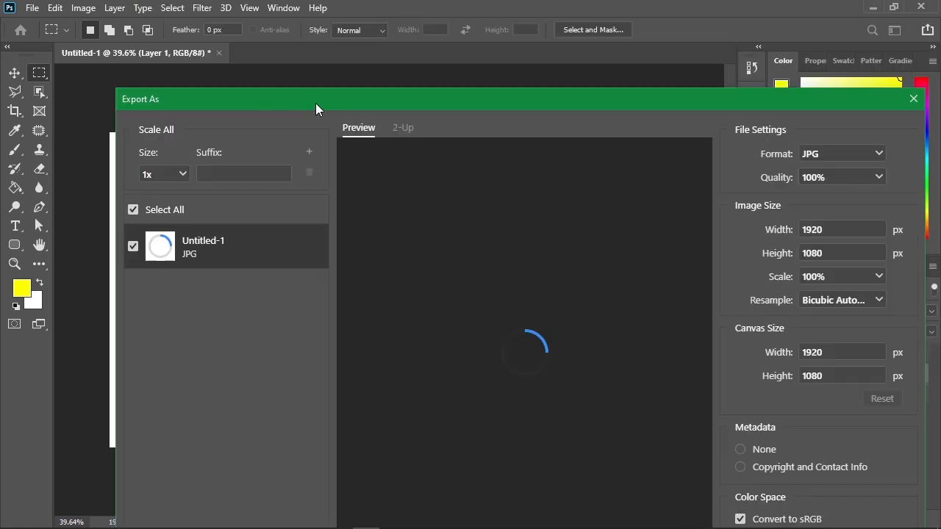
{"action": "left_click_drag", "start_coordinate": [316, 106], "coordinate": [260, 52]}
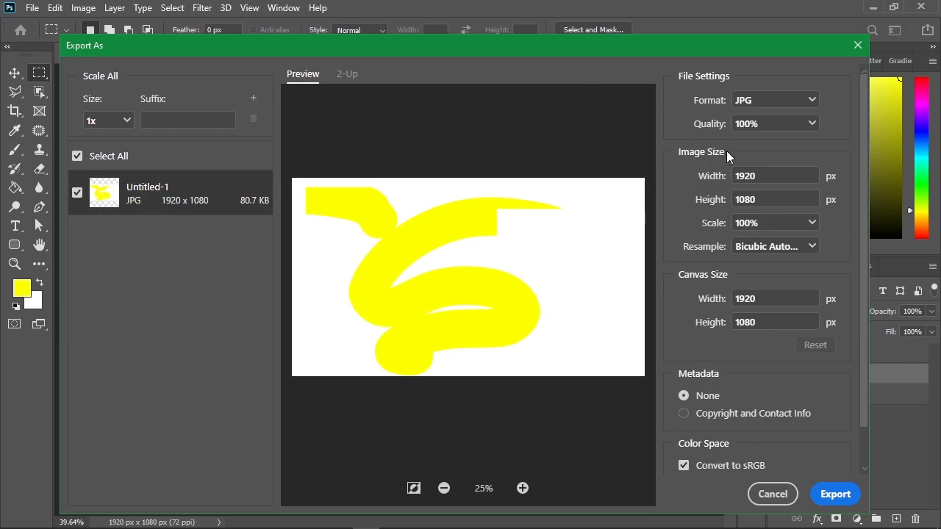
Step: Examine the file formats offered for the export, keep JPG, and cancel without exporting
{"action": "left_click", "coordinate": [765, 96]}
{"action": "left_click", "coordinate": [765, 99]}
{"action": "left_click", "coordinate": [769, 101]}
{"action": "left_click", "coordinate": [779, 101]}
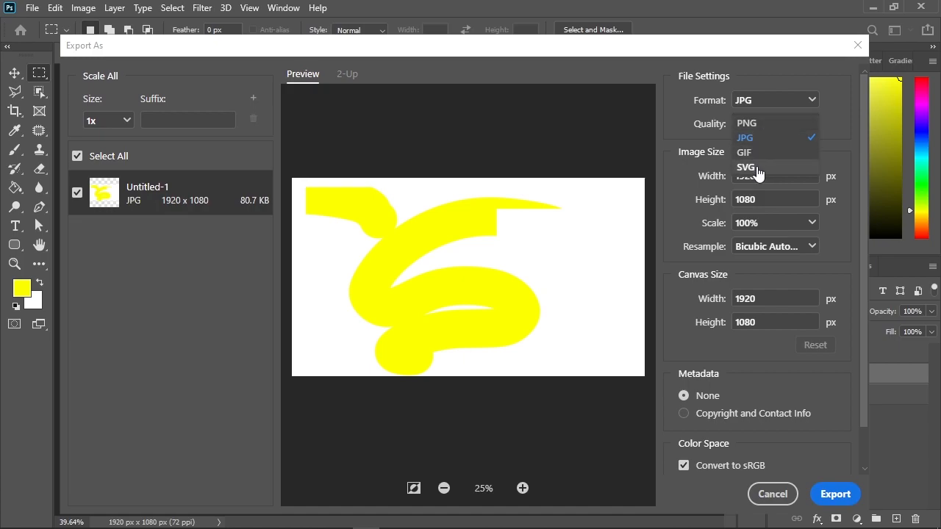
{"action": "left_click", "coordinate": [831, 62]}
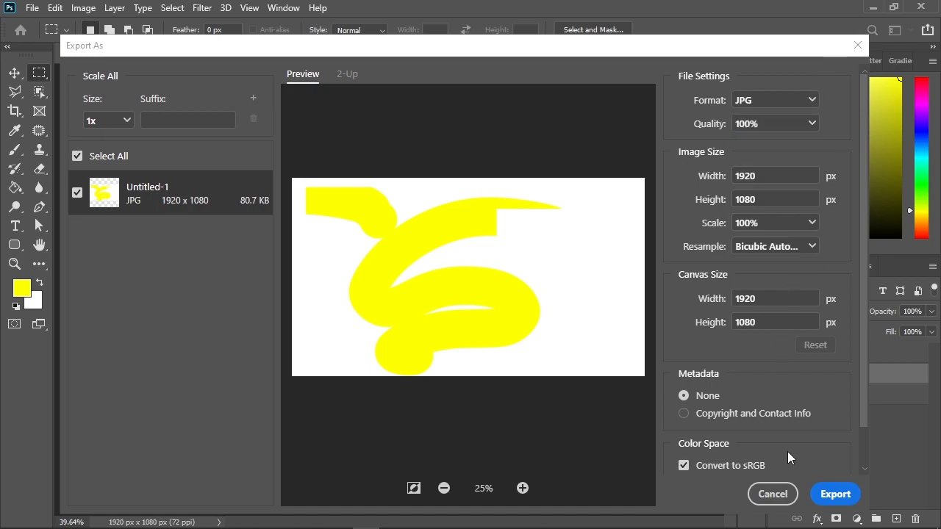
{"action": "left_click", "coordinate": [766, 496]}
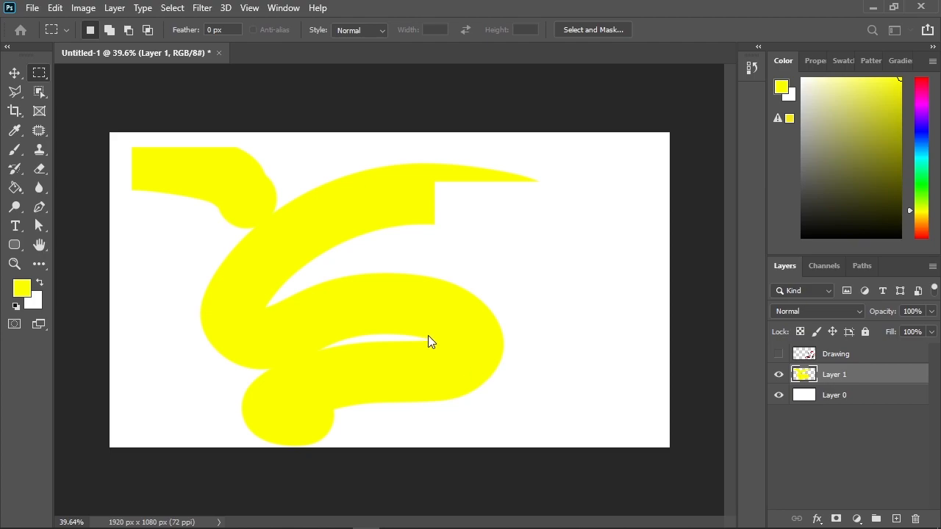